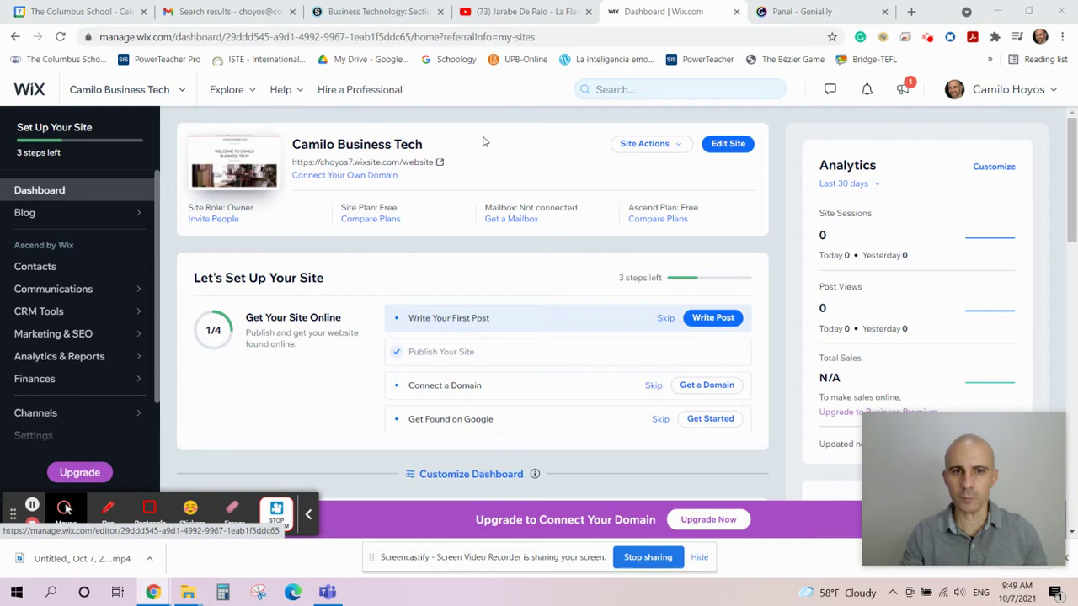
# Open the Camilo Business Tech site in the Wix editor, then switch to the Genially dashboard.
pyautogui.click(722, 147)
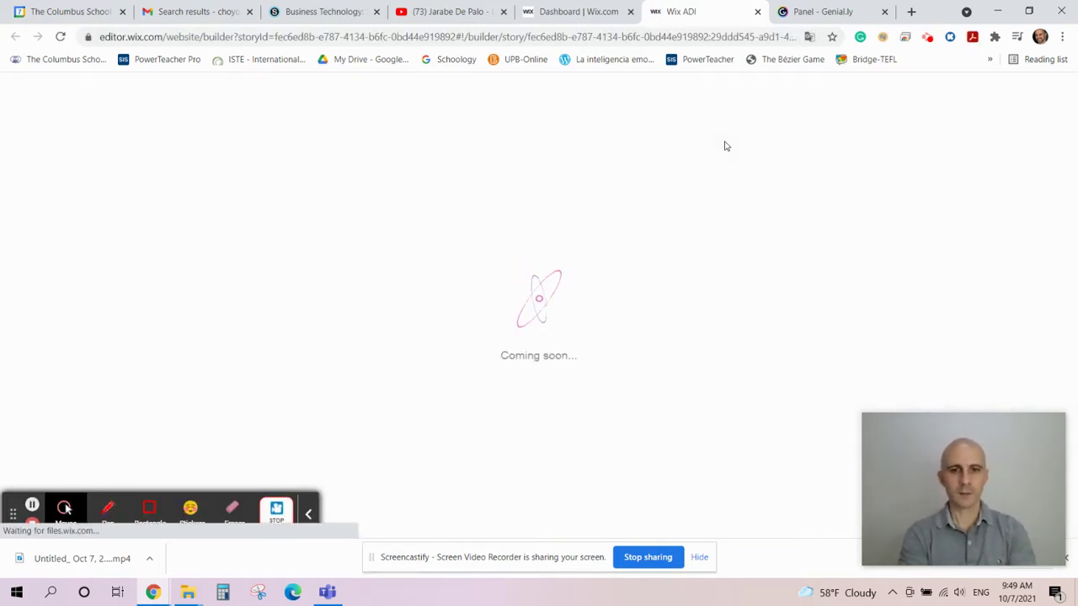
pyautogui.click(806, 14)
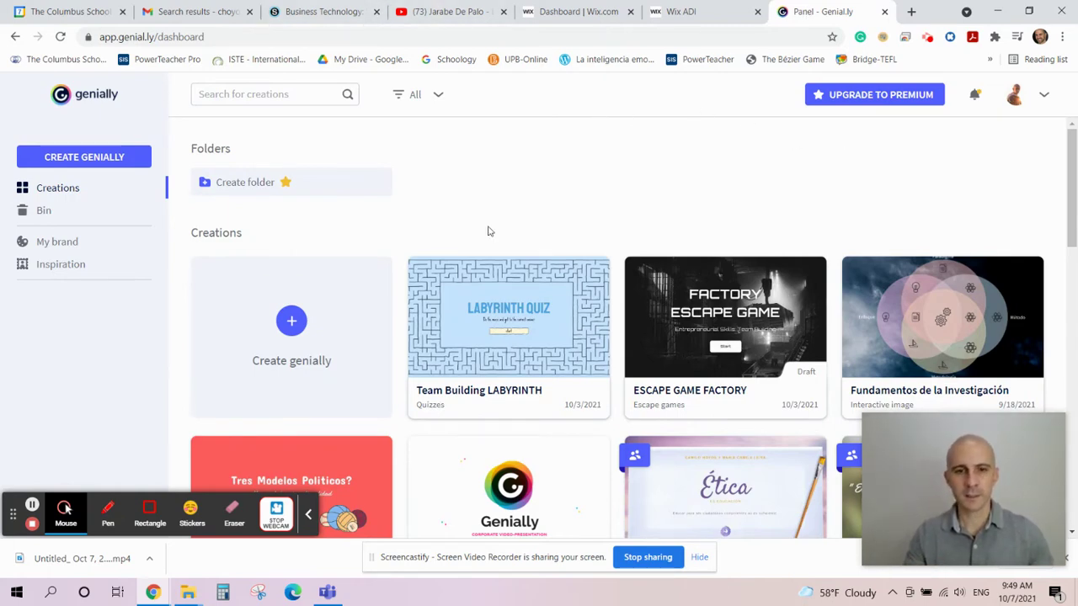
# Copy the Social Page link from the Team Building LABYRINTH card's share options.
pyautogui.moveTo(466, 342)
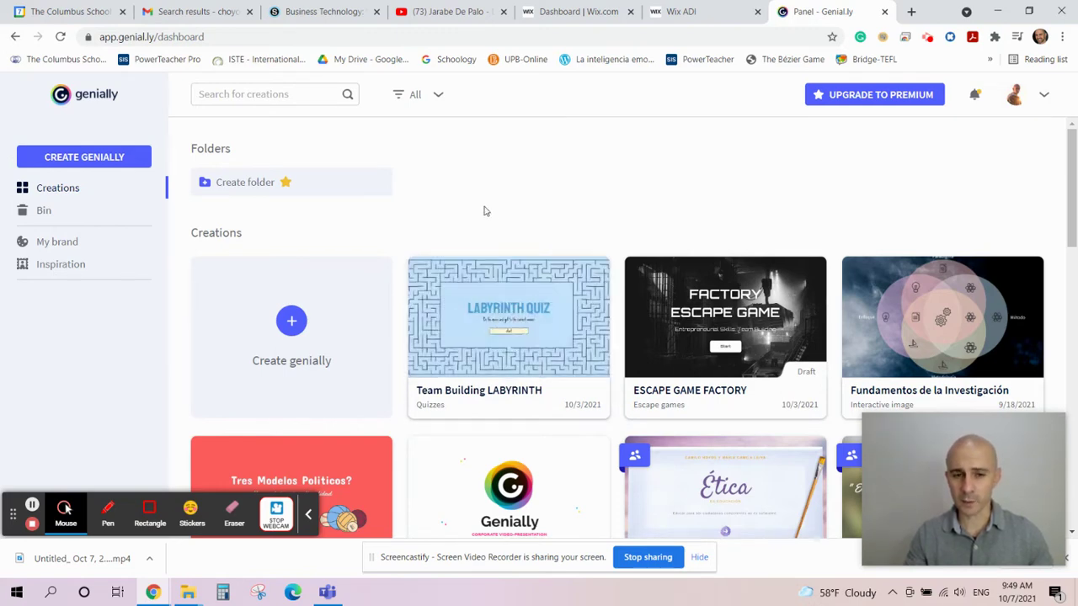
pyautogui.moveTo(469, 308)
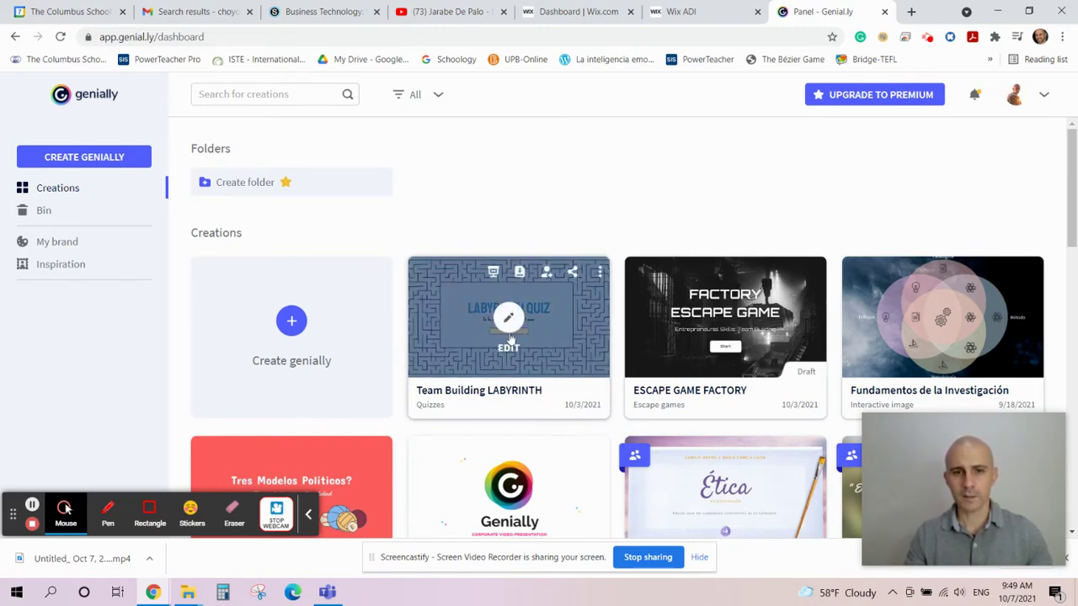
pyautogui.click(572, 273)
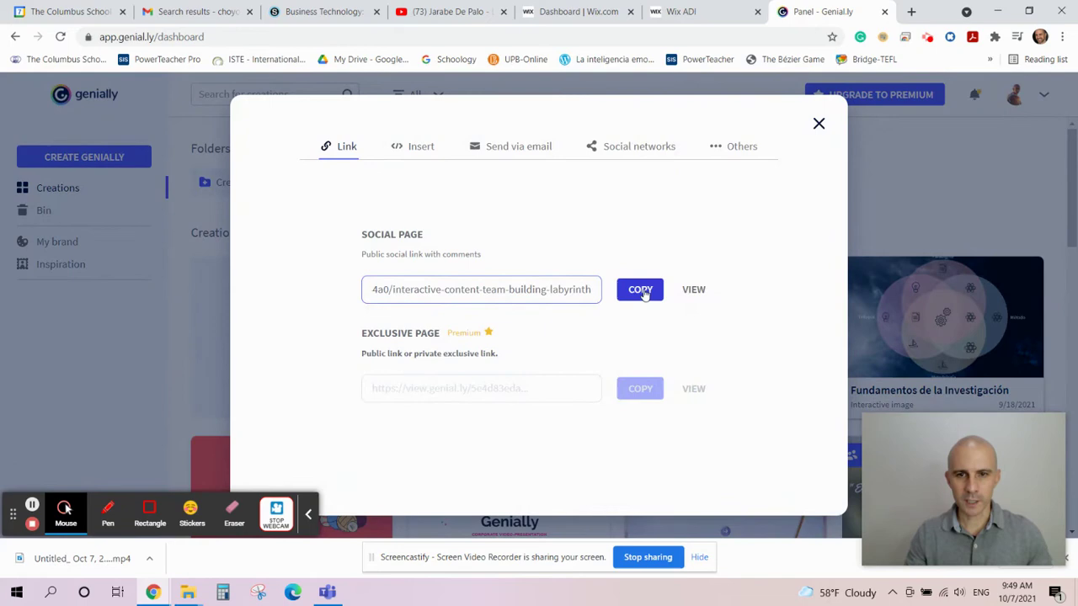
pyautogui.click(645, 292)
pyautogui.click(640, 290)
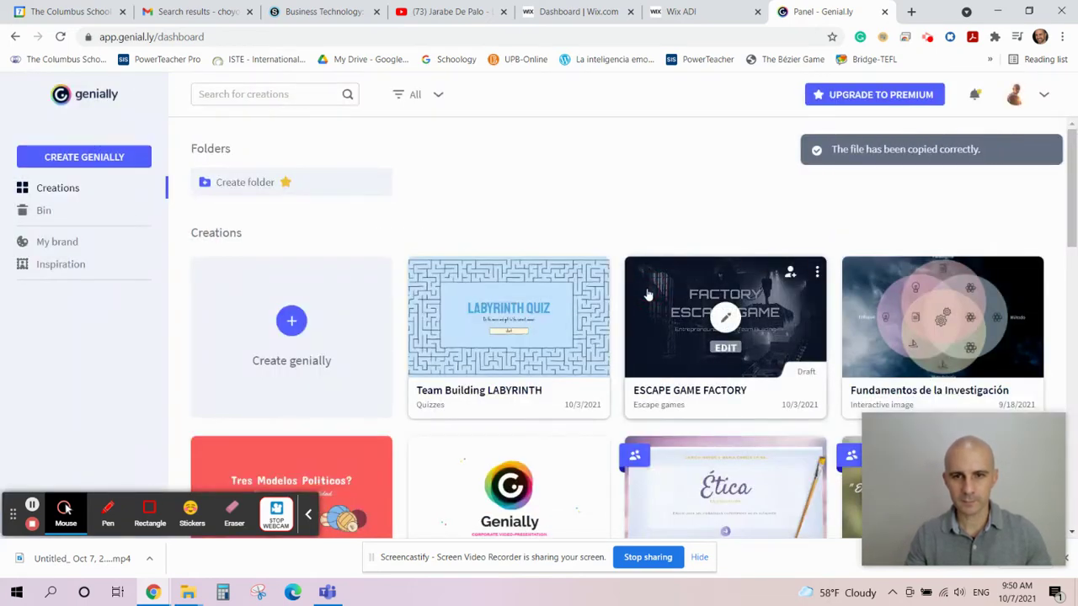
# Open the Team Building LABYRINTH quiz in the Genially editor and dismiss both tip popups.
pyautogui.click(545, 305)
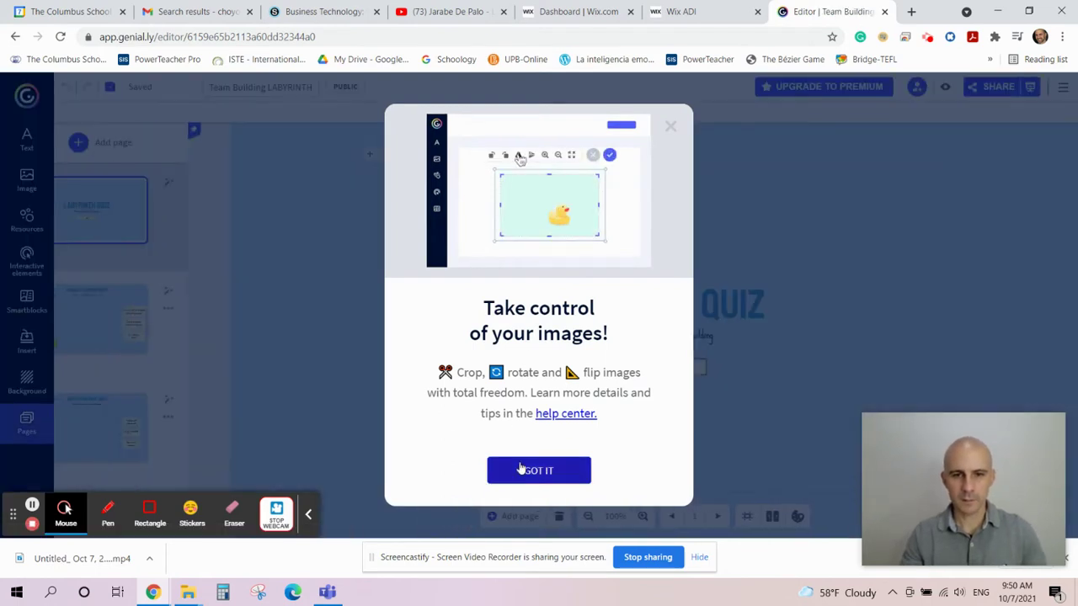
pyautogui.click(521, 469)
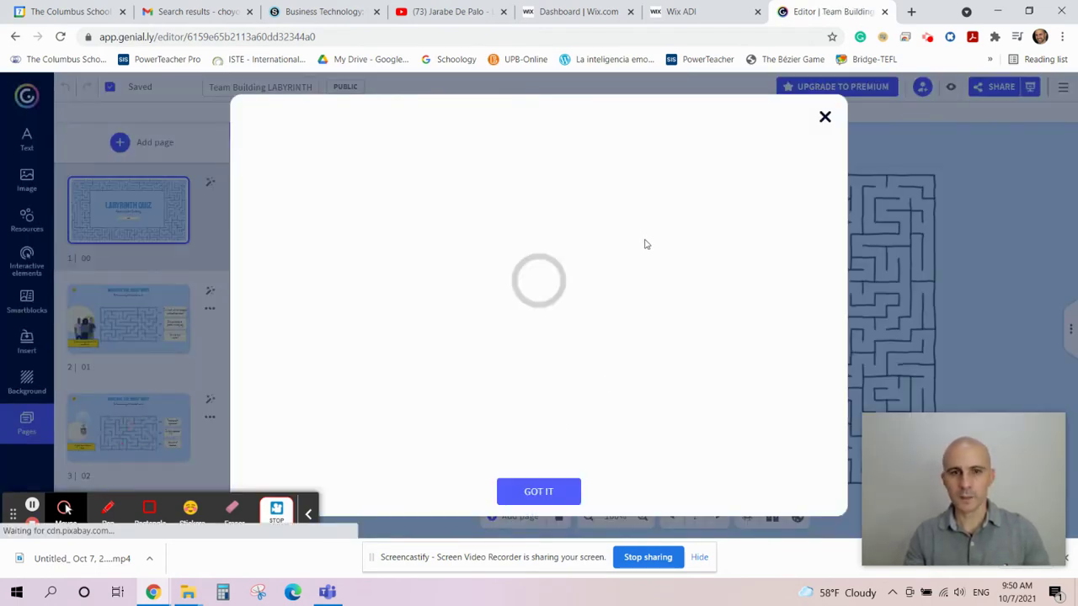
pyautogui.click(536, 492)
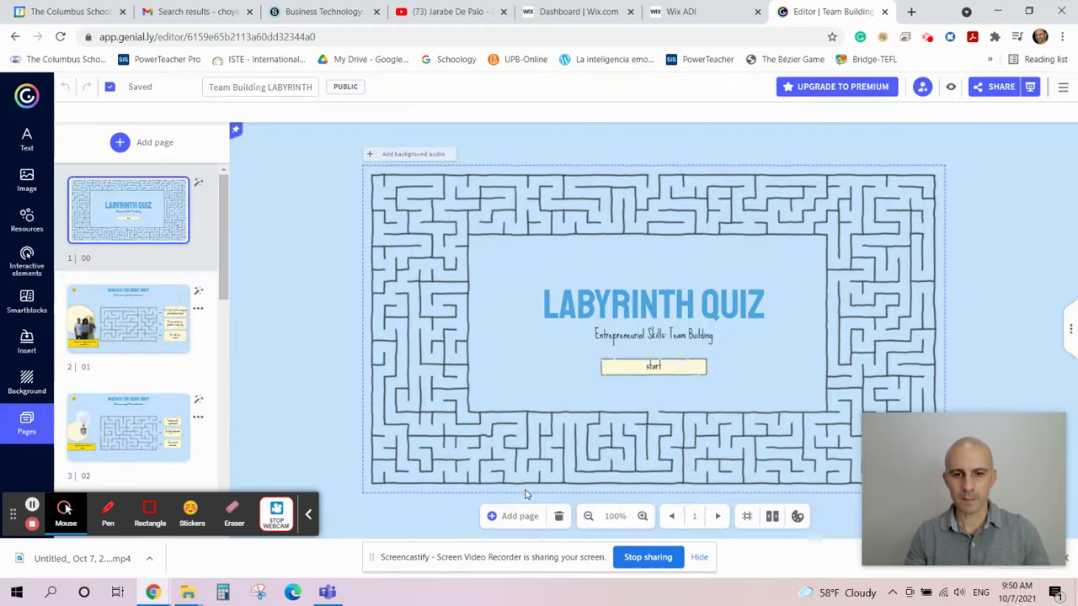
pyautogui.moveTo(161, 296)
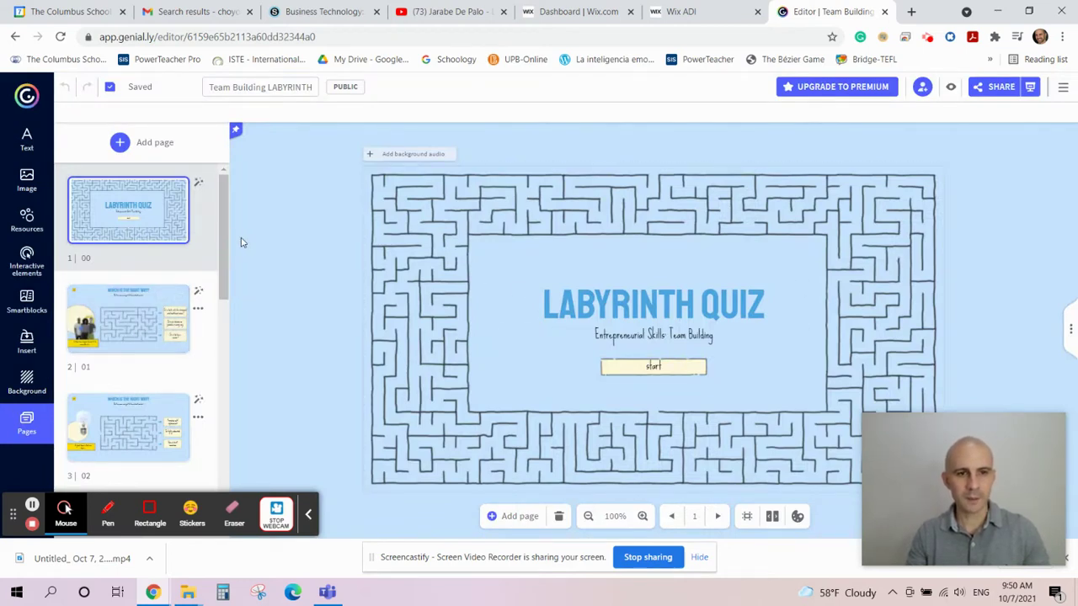
pyautogui.moveTo(224, 235); pyautogui.dragTo(225, 187)
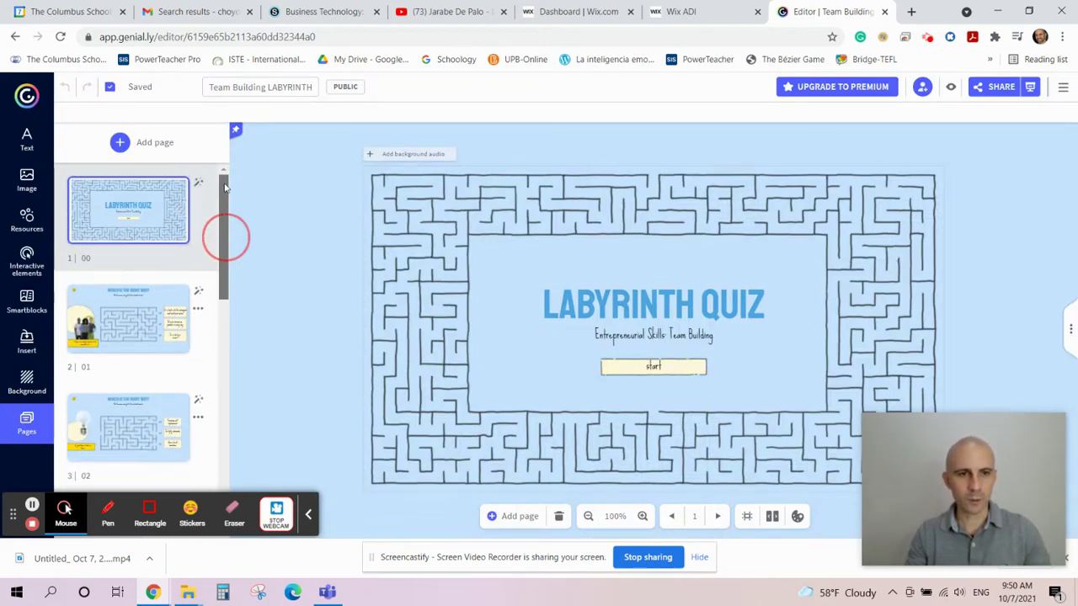
# Copy the quiz's View as Social Page link from its Share options.
pyautogui.click(998, 87)
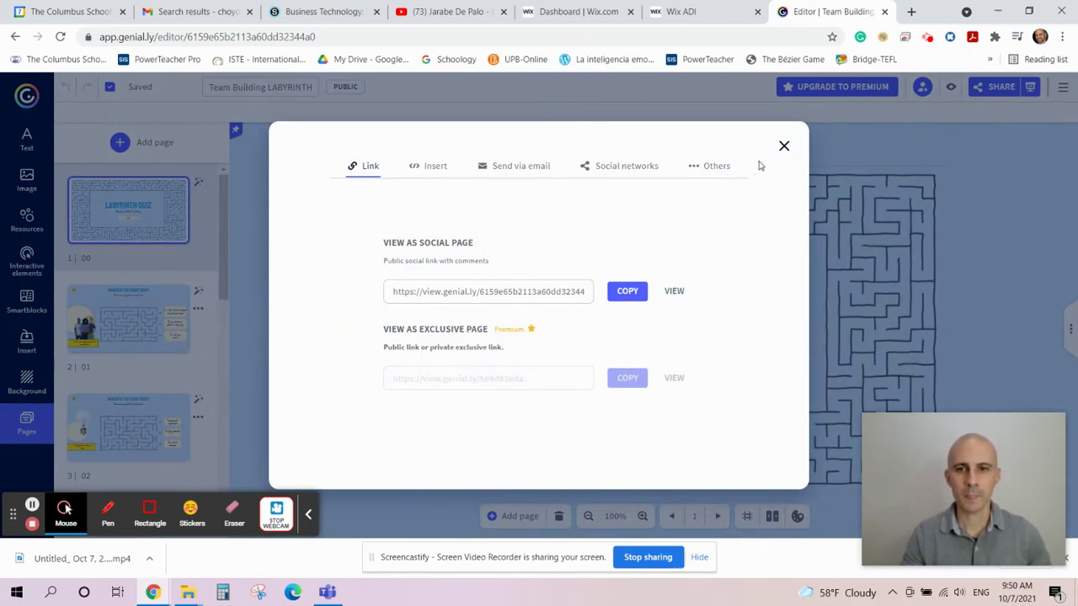
pyautogui.click(783, 147)
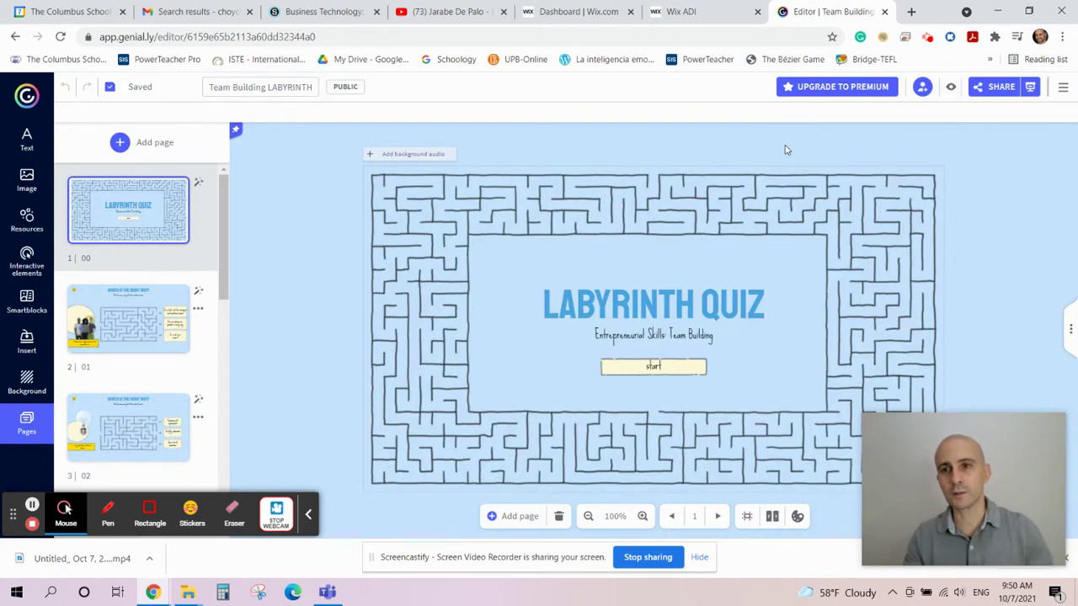
pyautogui.click(993, 88)
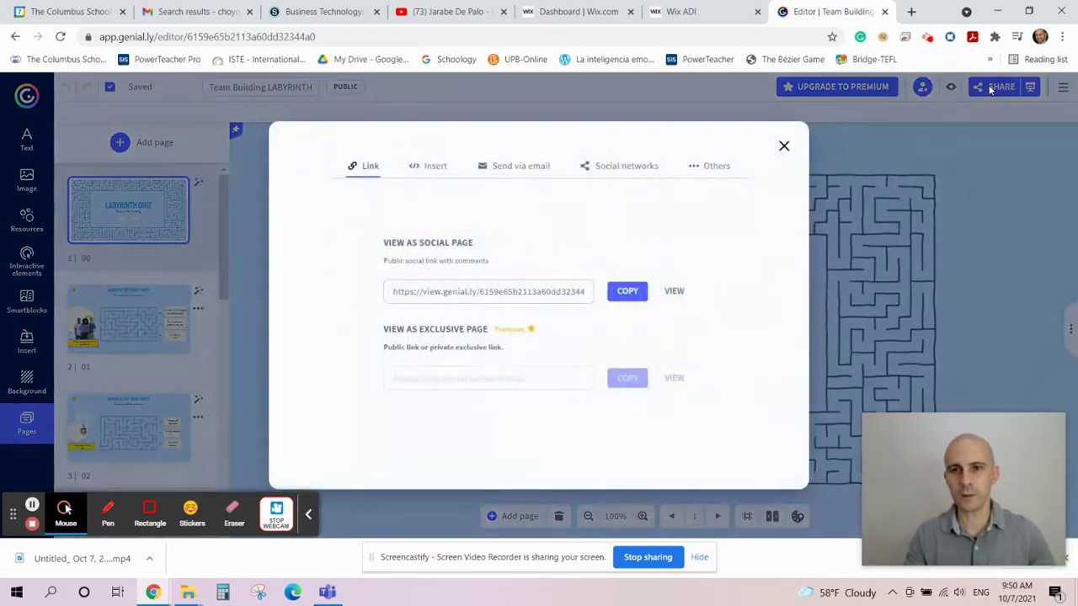
pyautogui.click(502, 291)
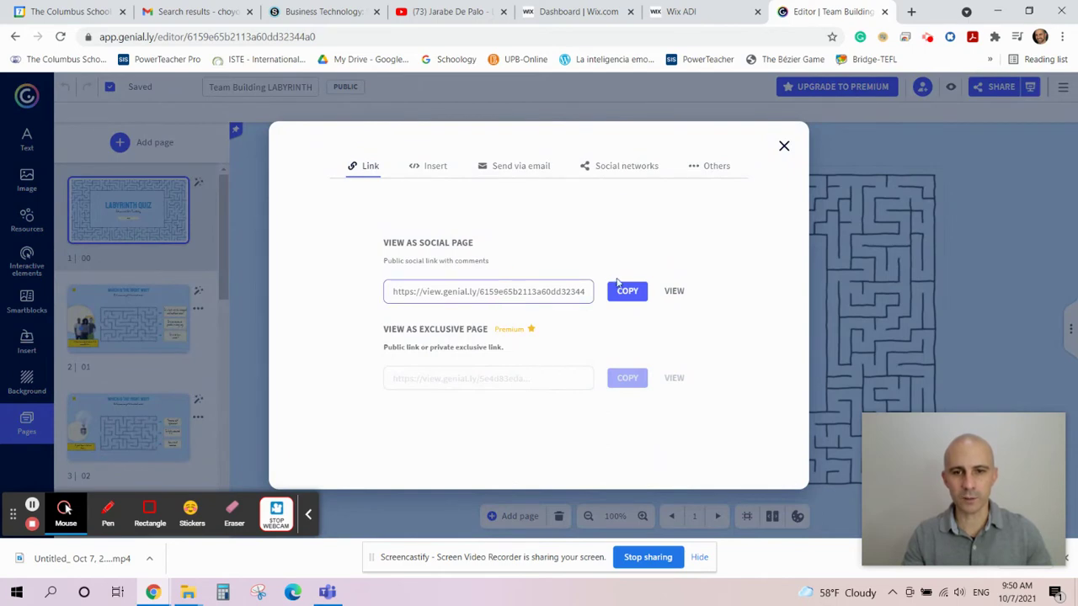
pyautogui.click(623, 289)
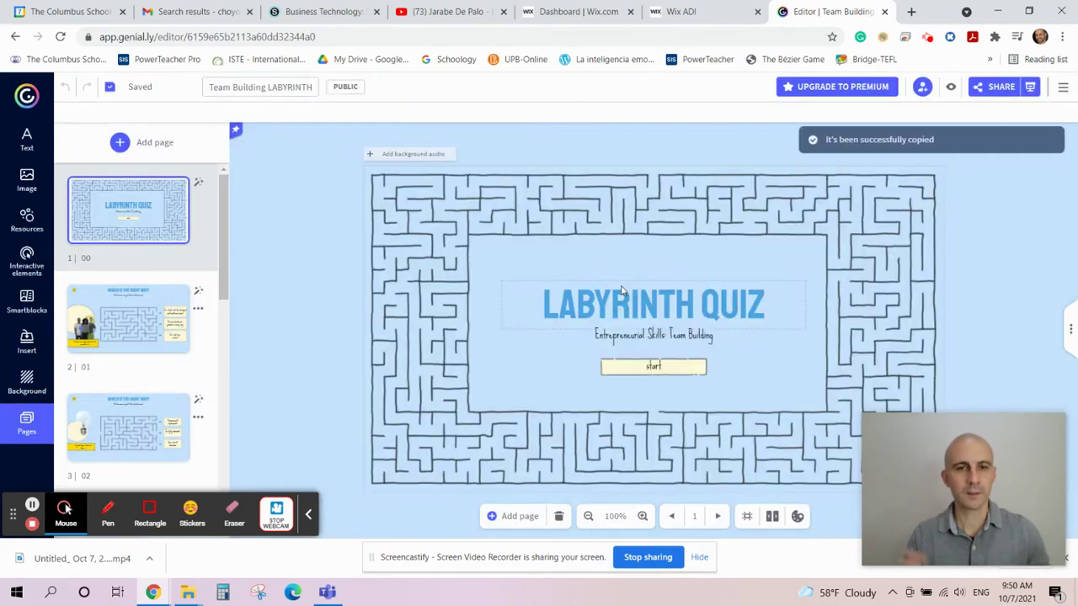
# In the Wix editor, go to the Business Material page and add a section below its embed section.
pyautogui.click(674, 12)
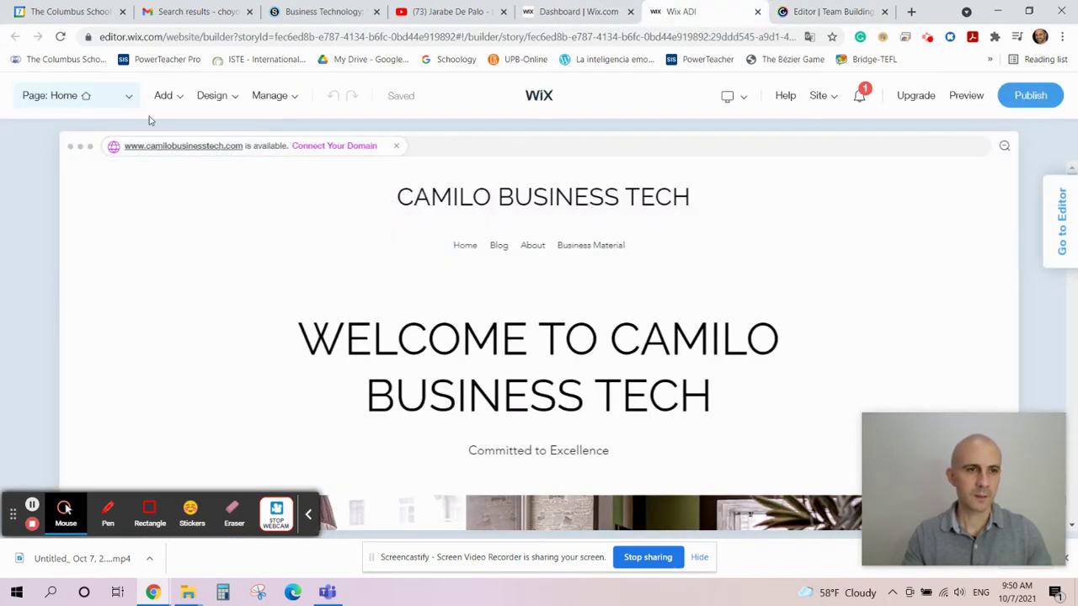
pyautogui.click(128, 96)
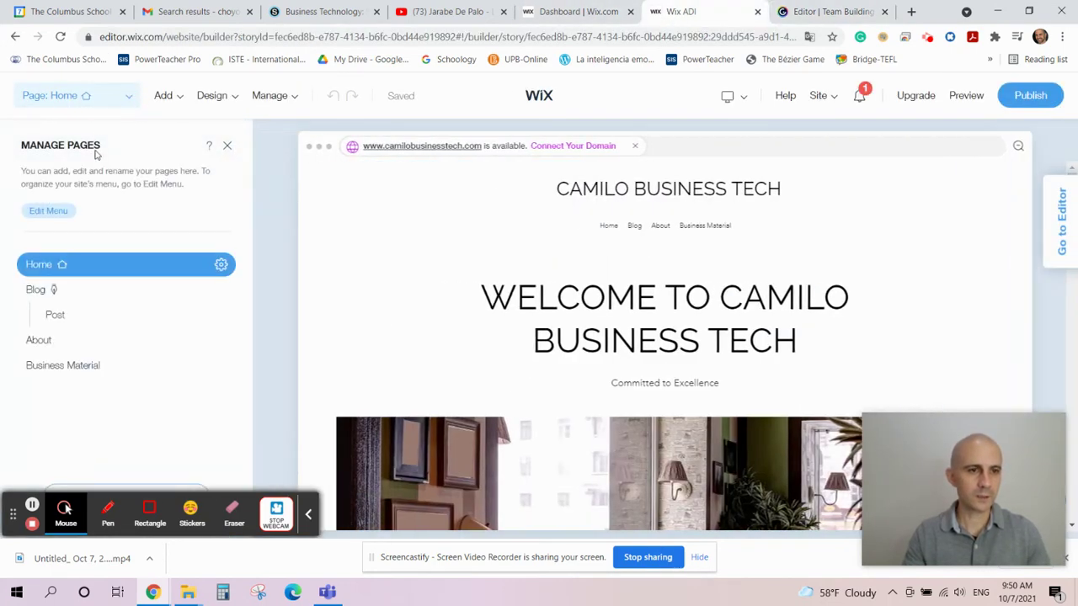
pyautogui.click(74, 365)
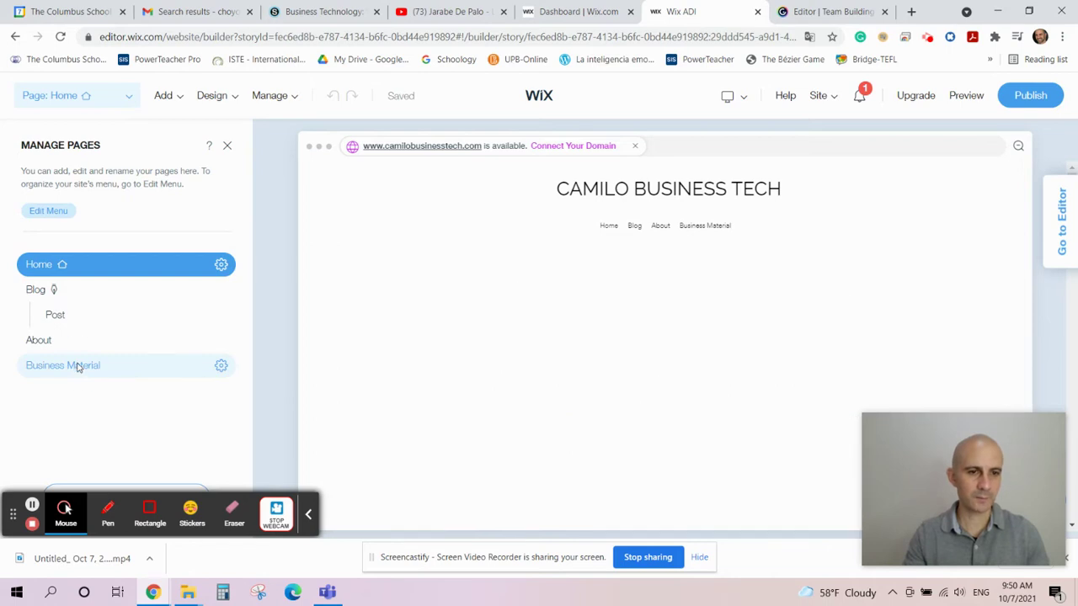
pyautogui.scroll(-5, 574, 366)
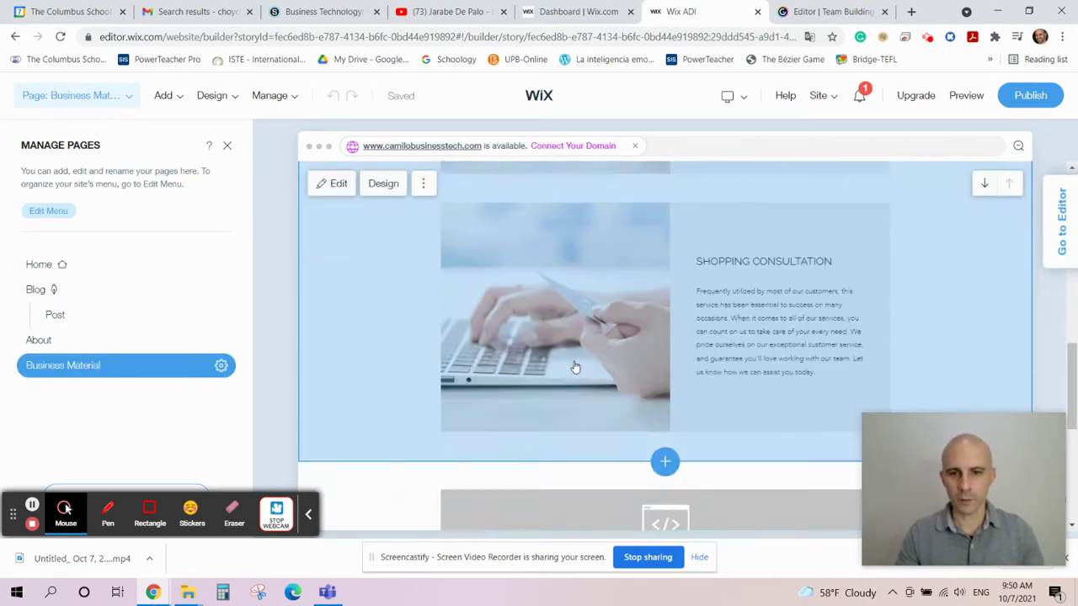
pyautogui.scroll(-5, 575, 367)
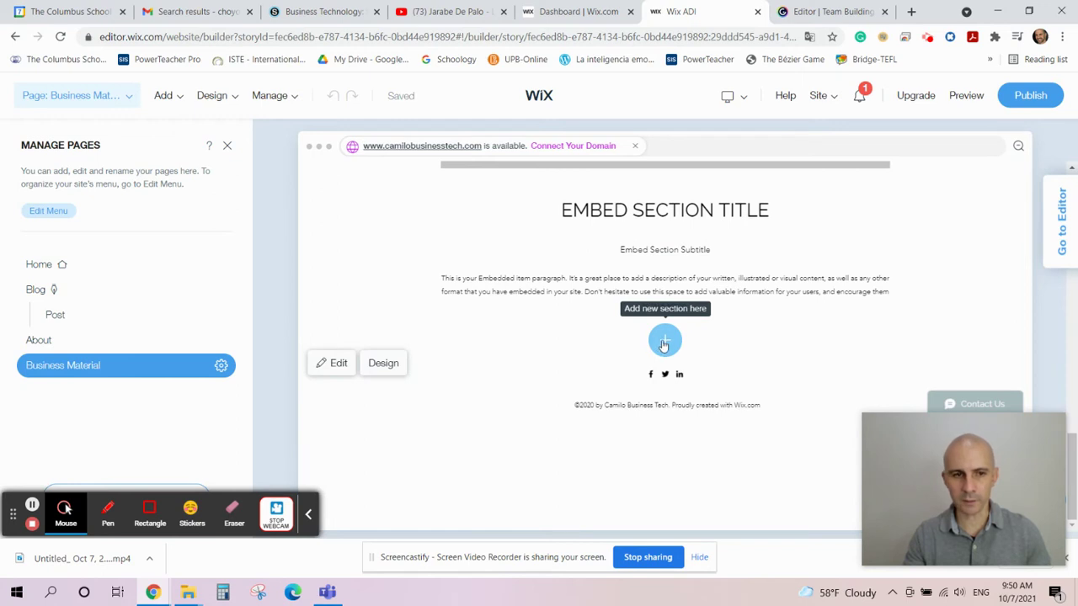
pyautogui.click(664, 341)
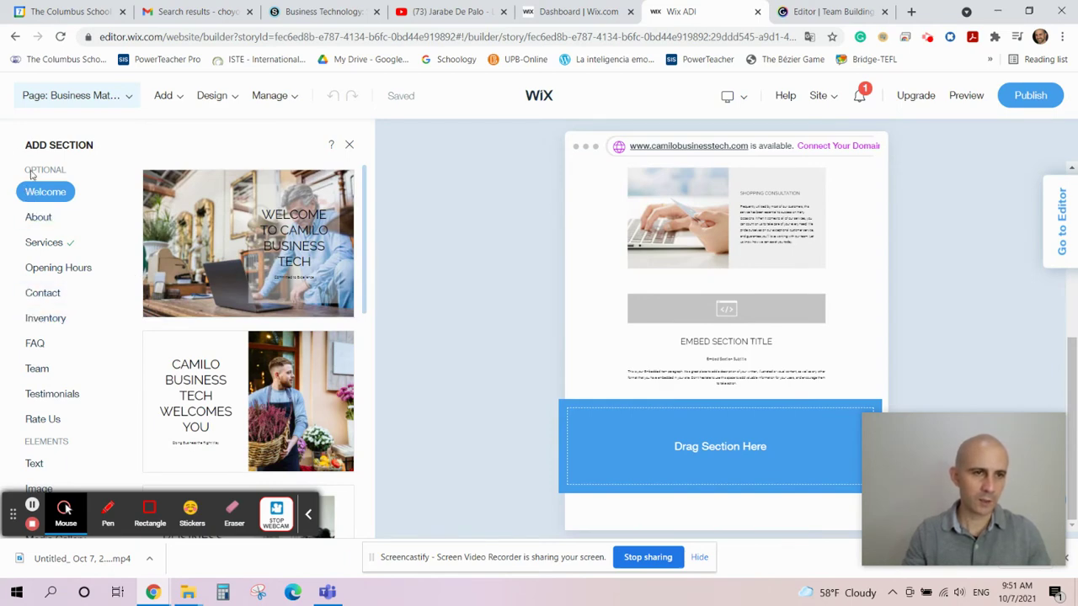
# Filter the Add Section picker to the HTML Embed category and browse its layouts.
pyautogui.scroll(-4, 34, 267)
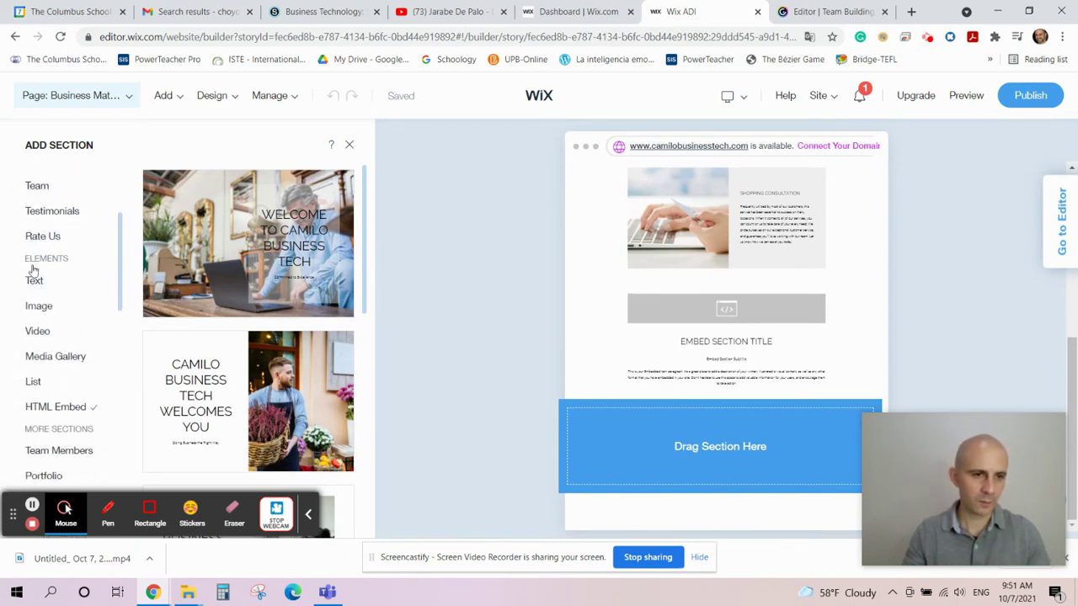
pyautogui.scroll(-3, 34, 270)
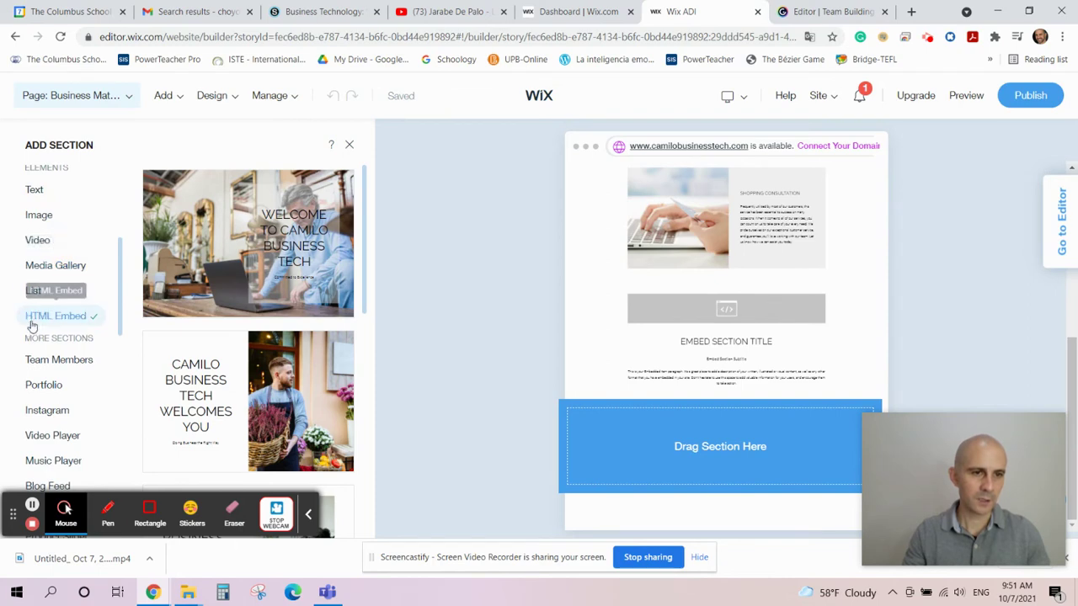
pyautogui.click(58, 317)
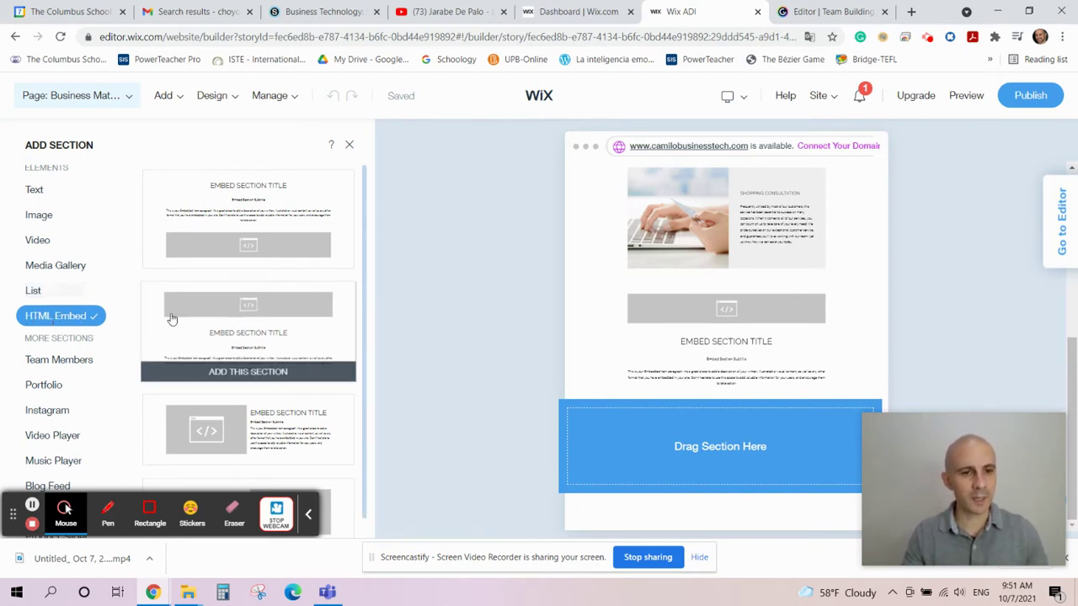
pyautogui.scroll(-1, 230, 318)
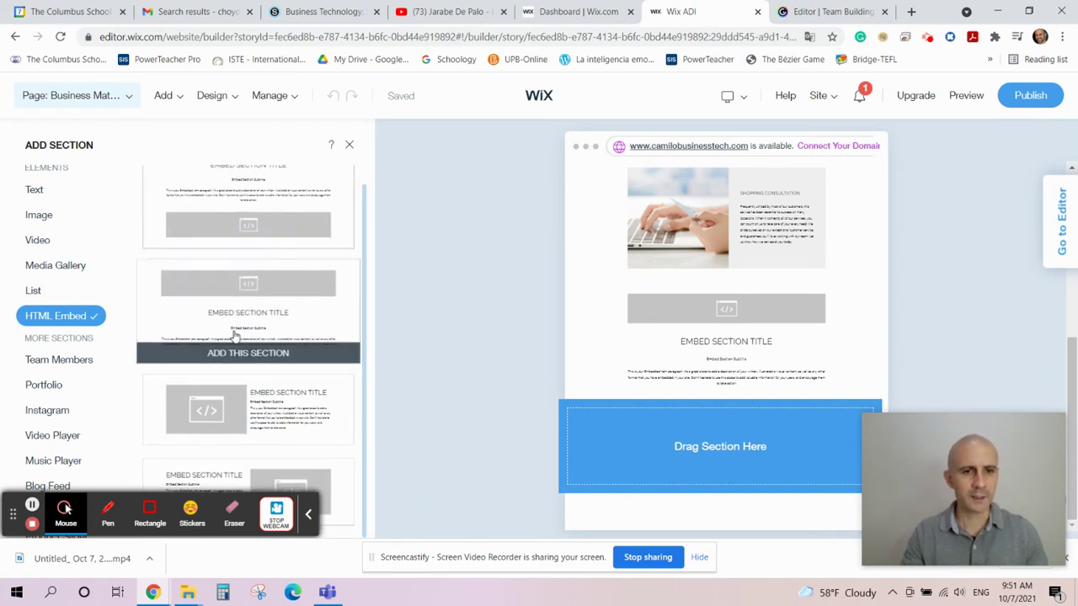
# Add an HTML Embed section template and change its title to 'Team Building Game'.
pyautogui.click(240, 219)
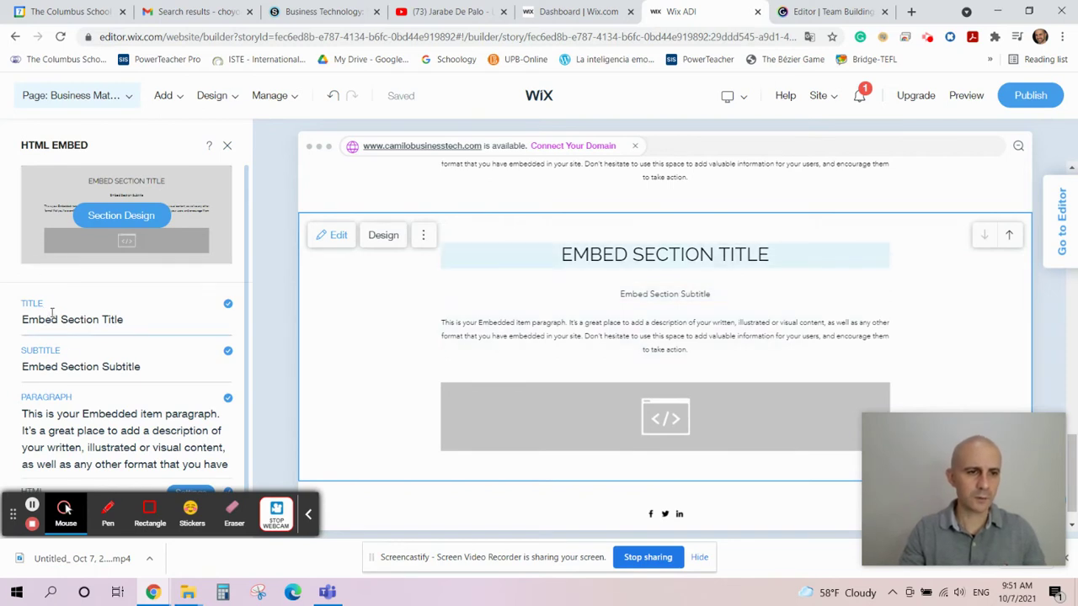
pyautogui.click(53, 318)
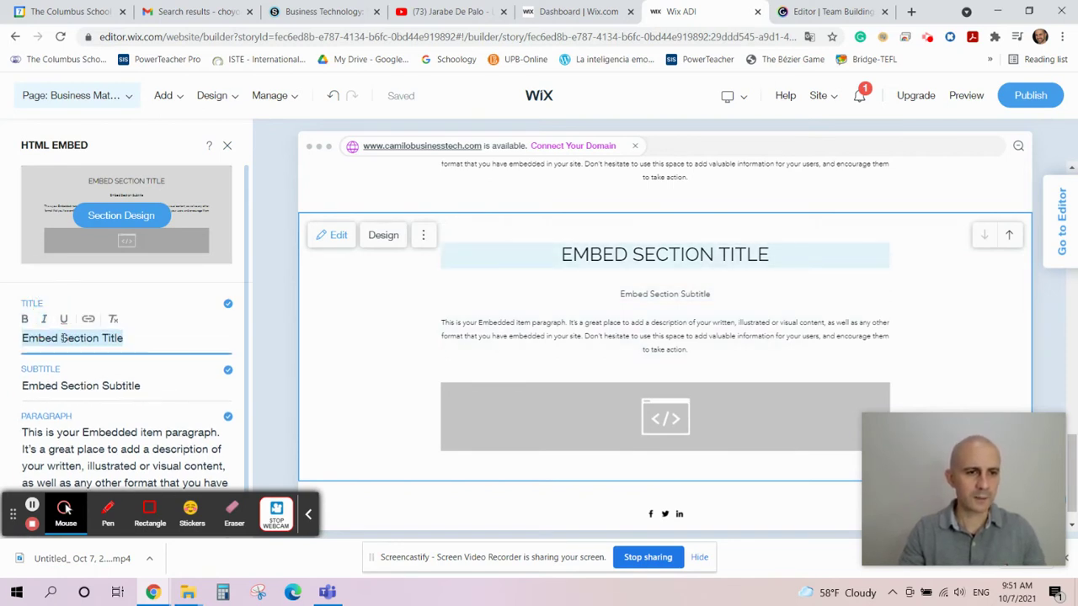
pyautogui.doubleClick(63, 337)
pyautogui.tripleClick(63, 338)
pyautogui.click(128, 338)
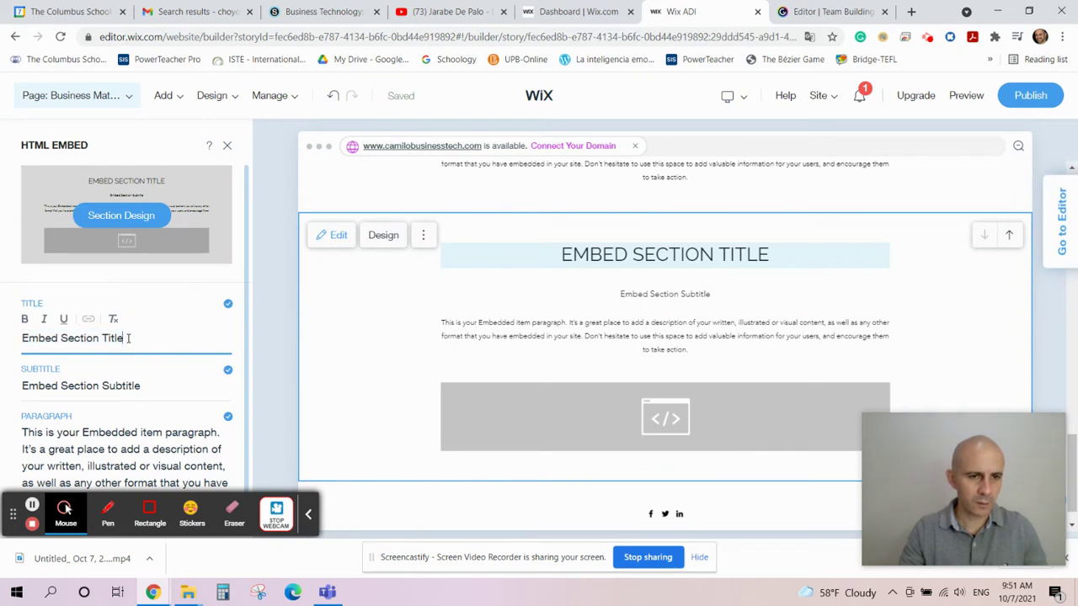
pyautogui.moveTo(133, 337); pyautogui.dragTo(12, 349)
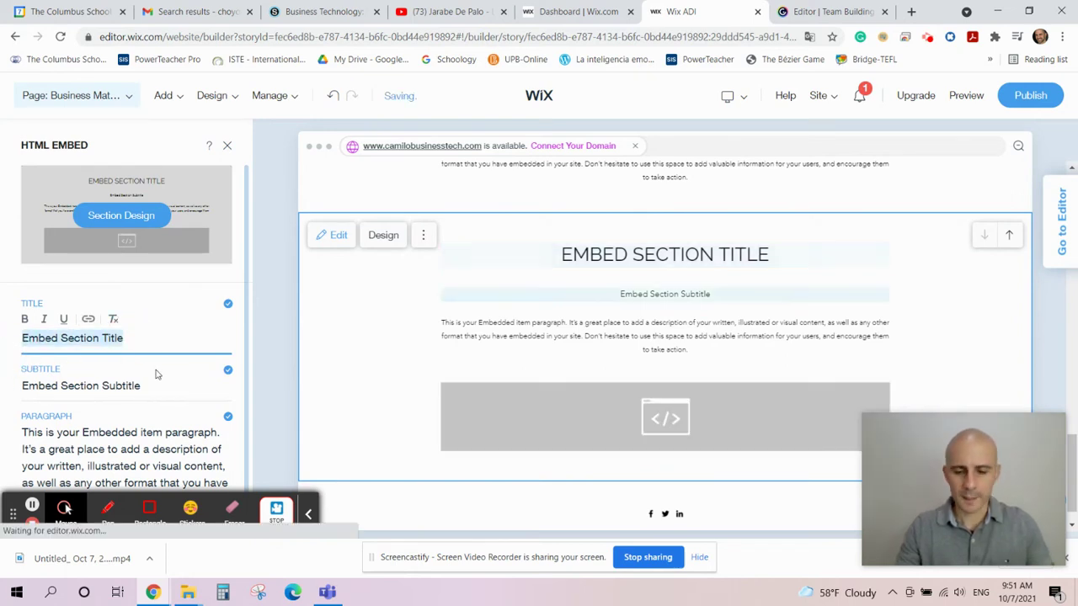
pyautogui.write('T')
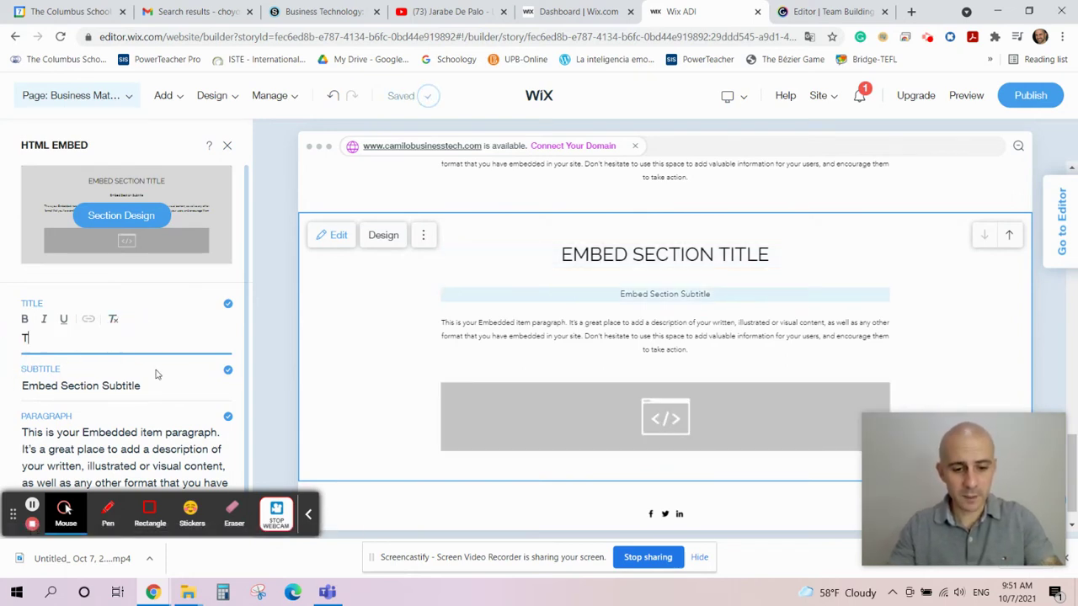
pyautogui.write('eam Building Game')
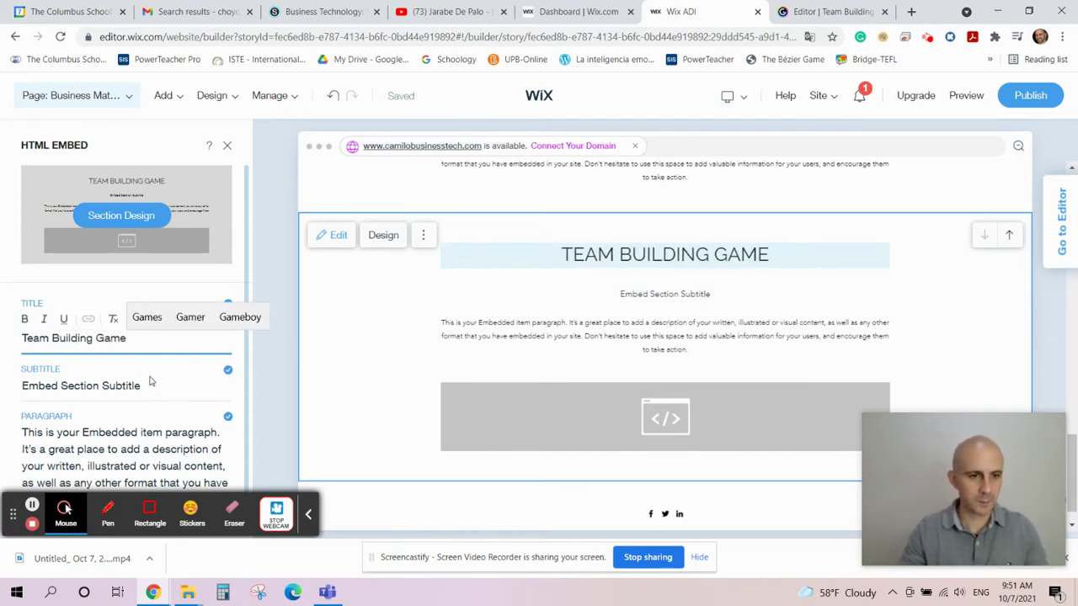
# Replace the placeholder subtitle with 'Entrepreneurial Skills'.
pyautogui.click(126, 385)
pyautogui.click(149, 385)
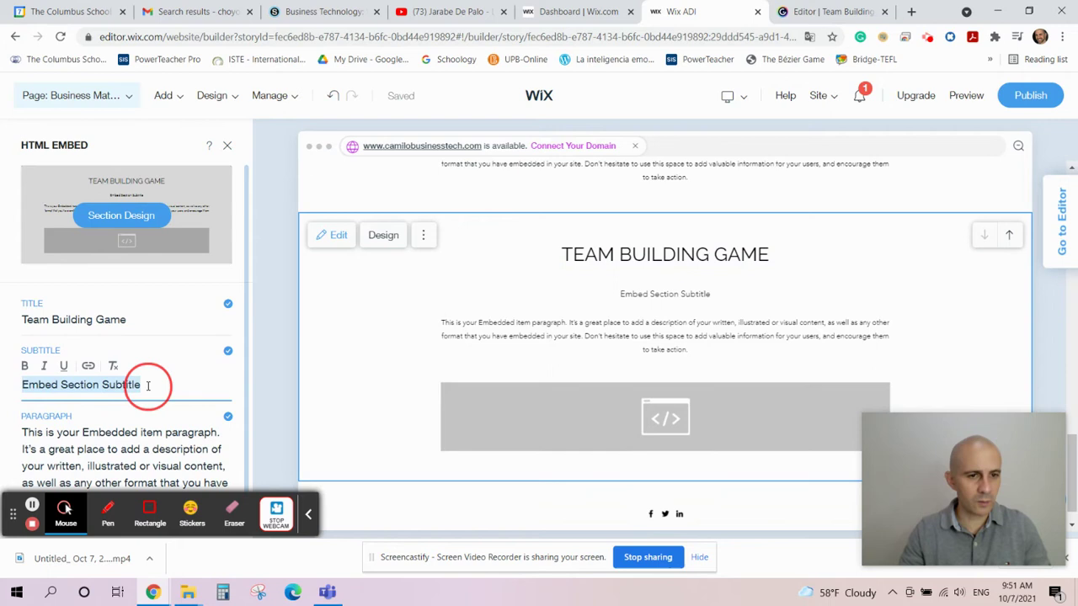
pyautogui.click(24, 384)
pyautogui.click(162, 383)
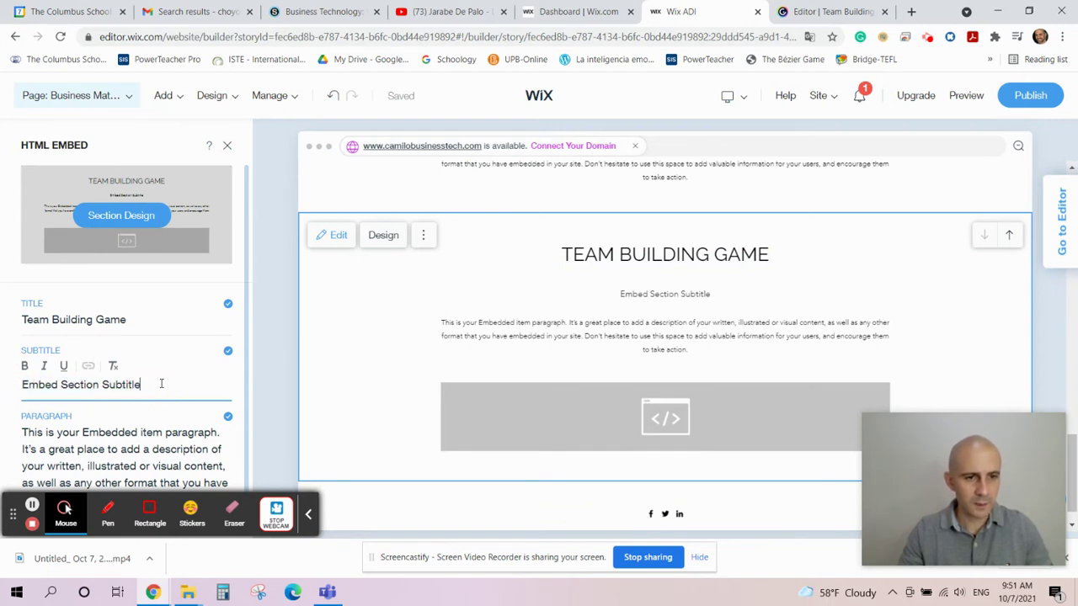
pyautogui.tripleClick(137, 383)
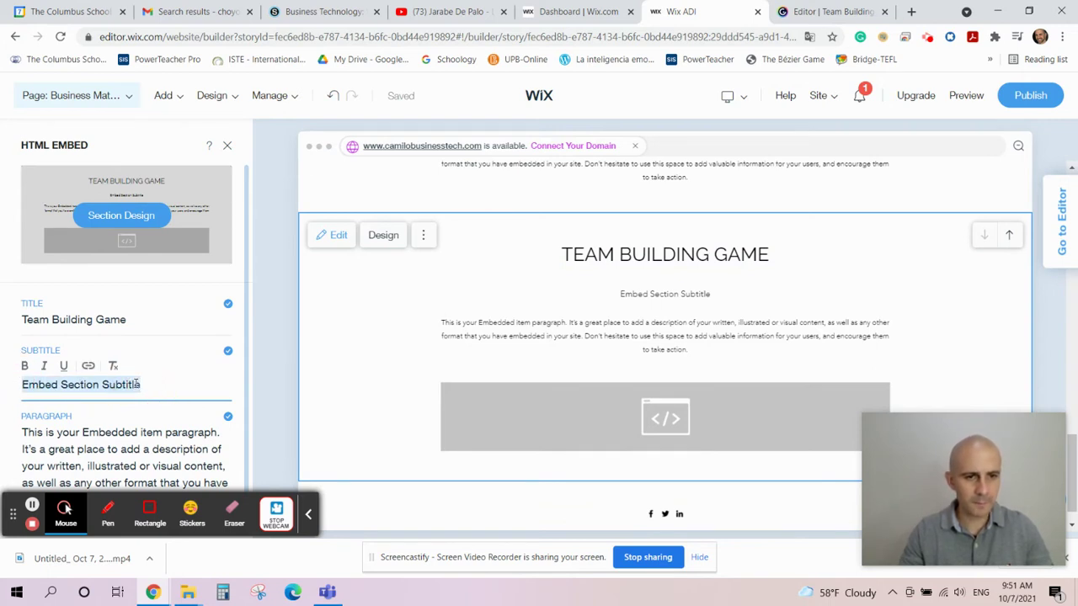
pyautogui.press('BackSpace')
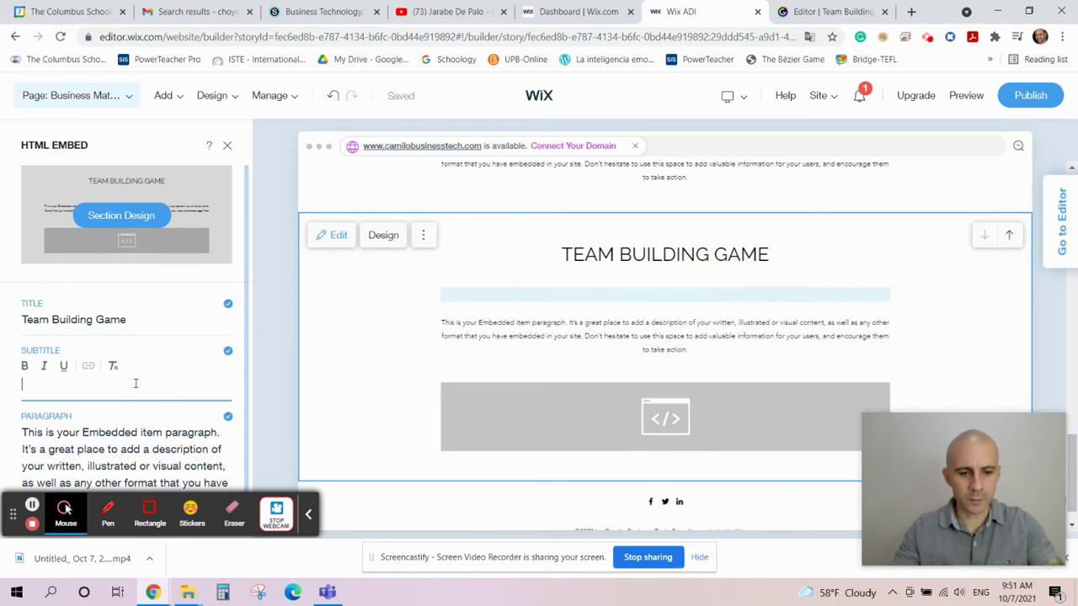
pyautogui.write('Entreprenei')
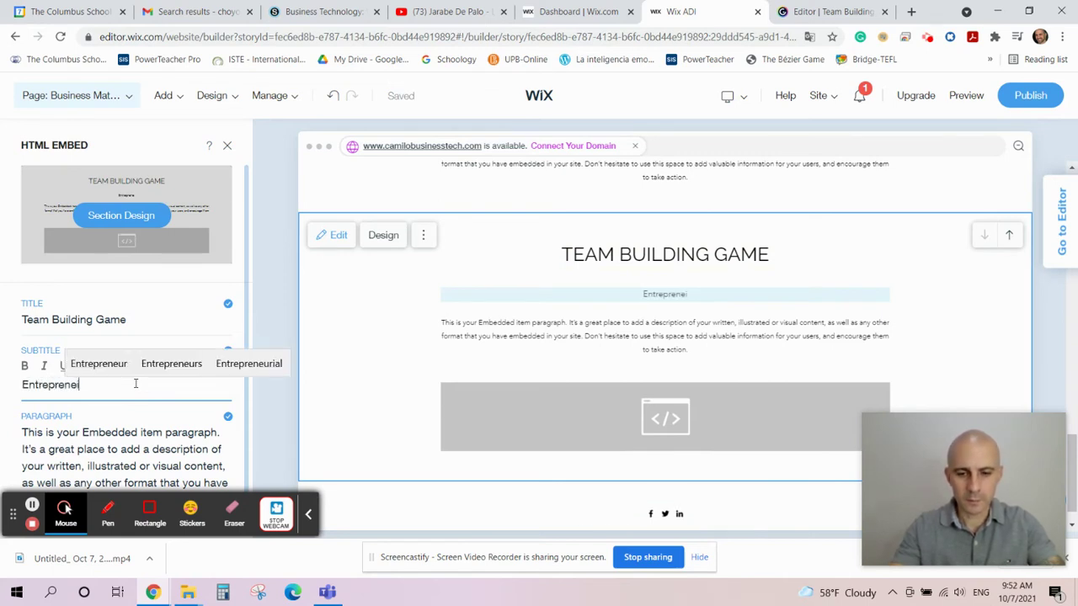
pyautogui.press('BackSpace')
pyautogui.write('u')
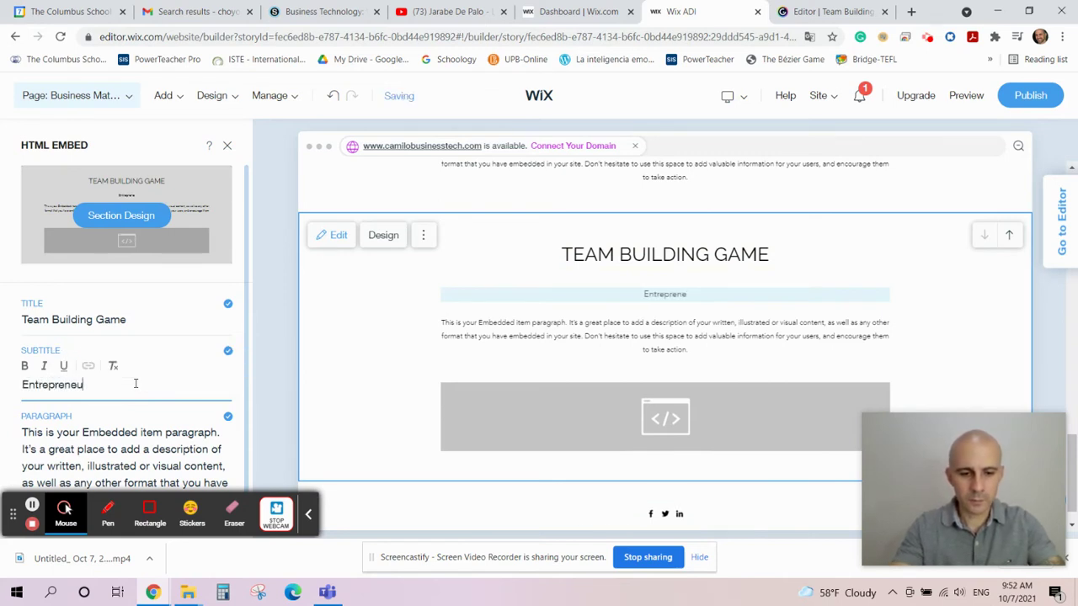
pyautogui.write('rial Skills')
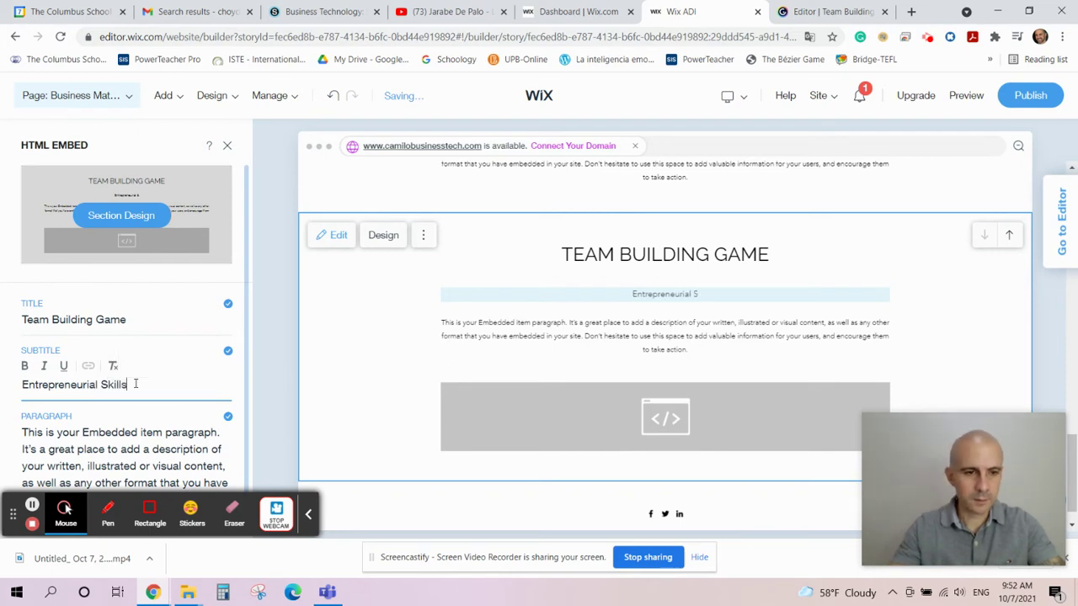
pyautogui.tripleClick(101, 447)
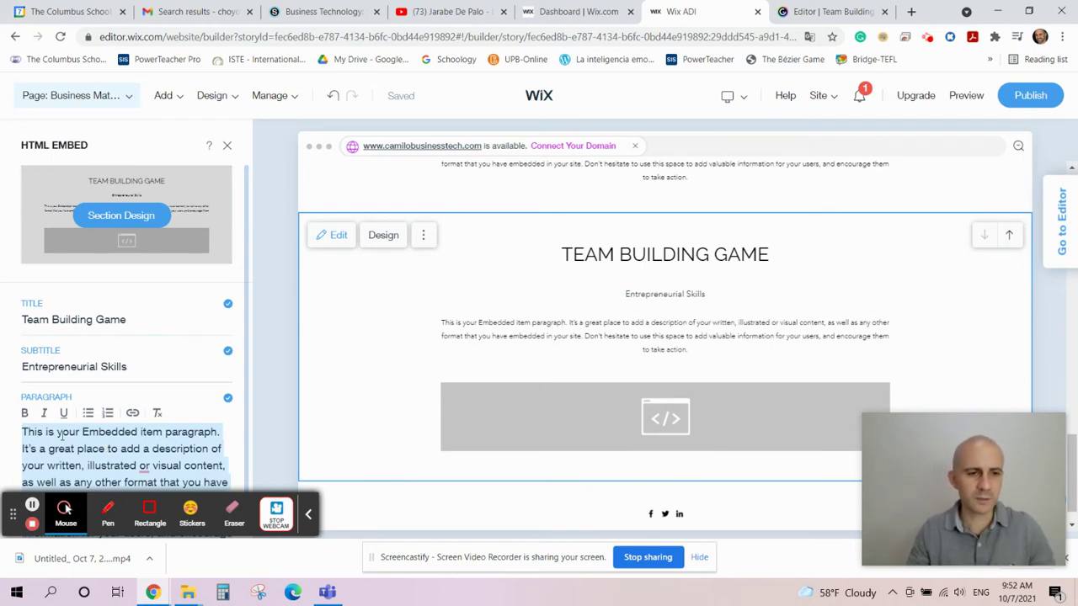
# Hide the section's paragraph and switch on its HTML embed block.
pyautogui.click(227, 399)
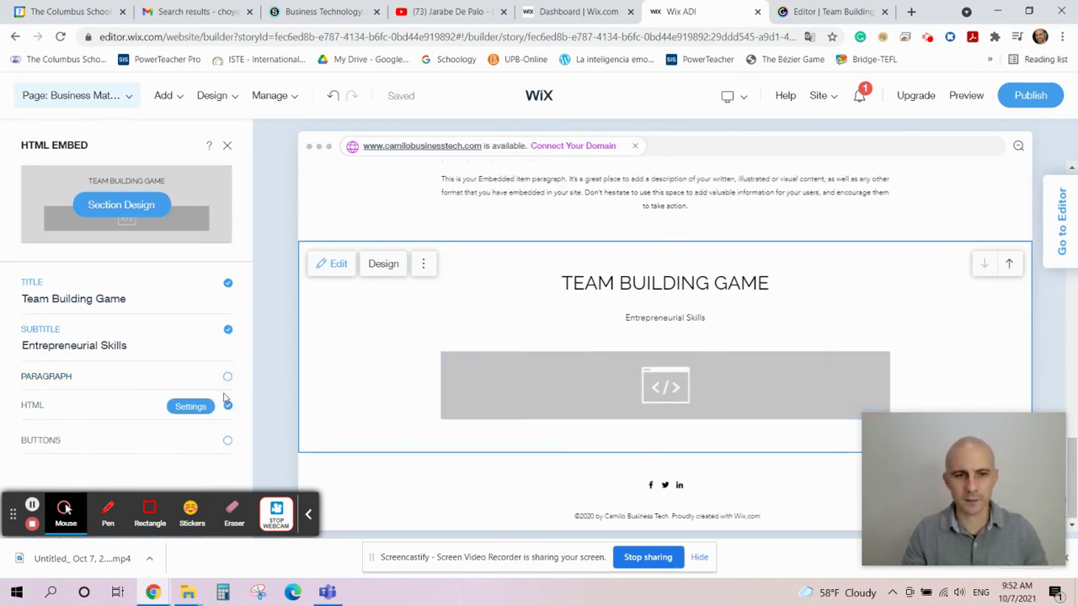
pyautogui.click(227, 407)
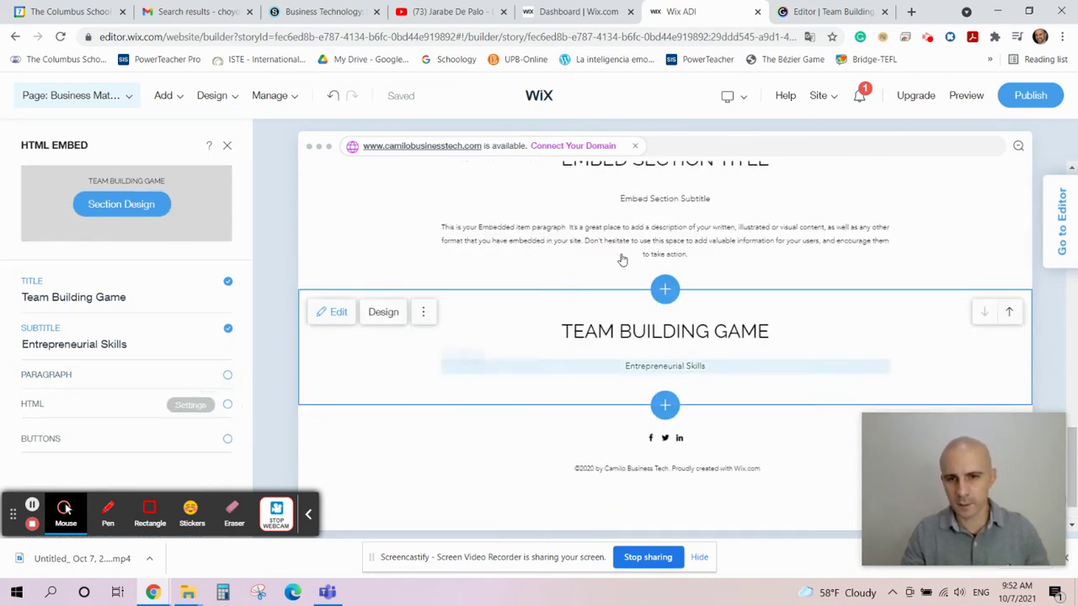
pyautogui.scroll(1, 594, 225)
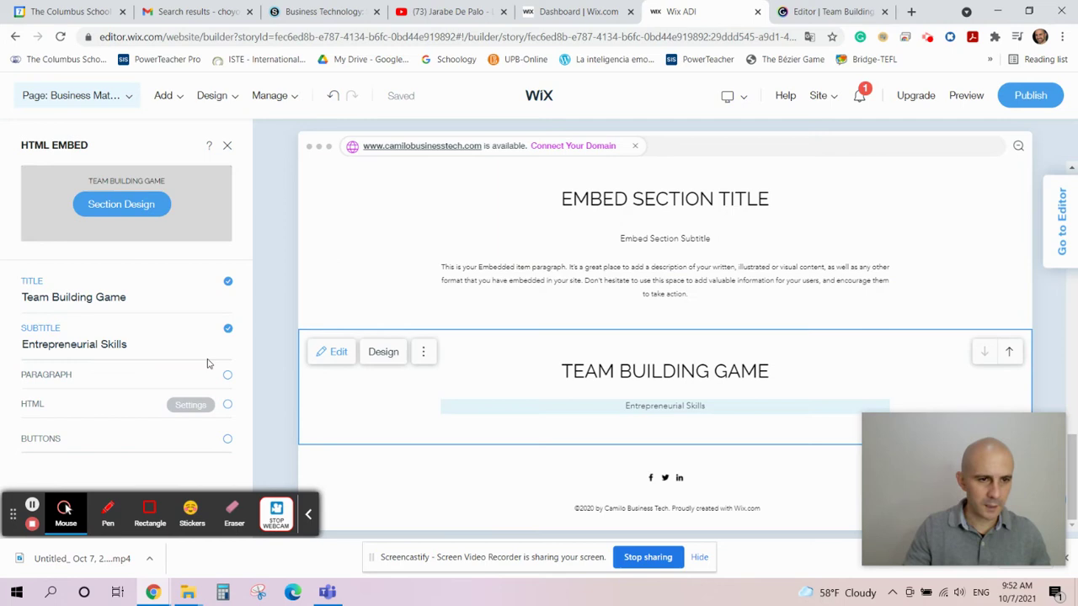
pyautogui.click(226, 377)
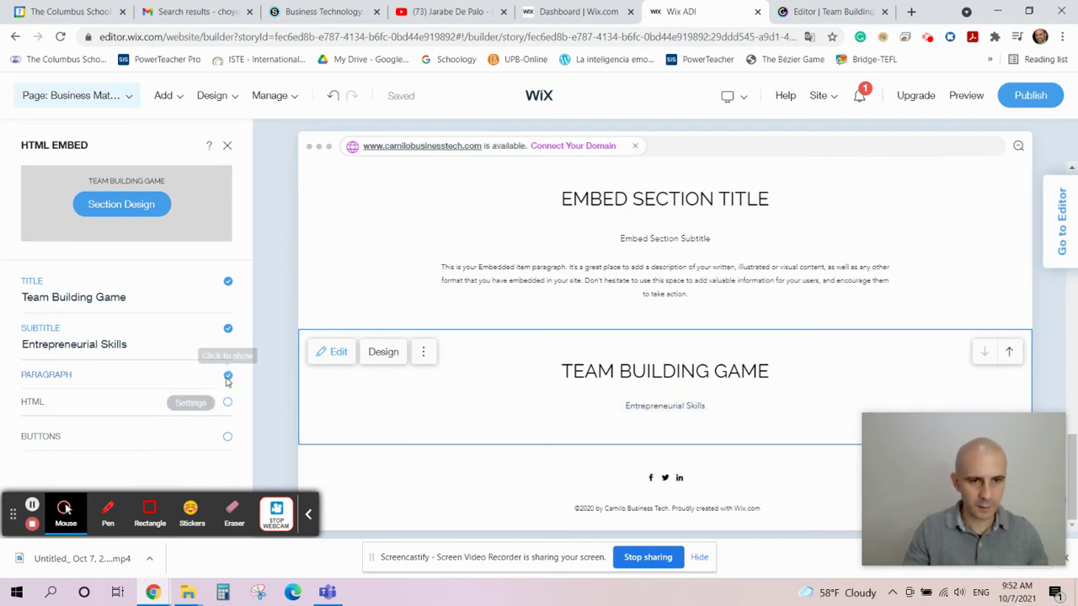
pyautogui.click(227, 378)
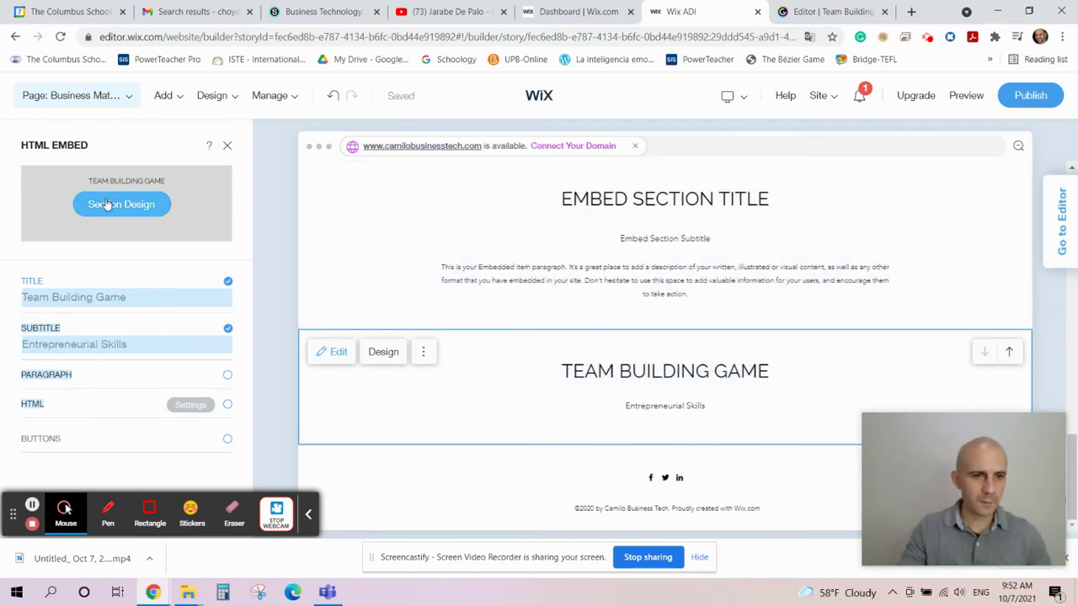
pyautogui.click(101, 275)
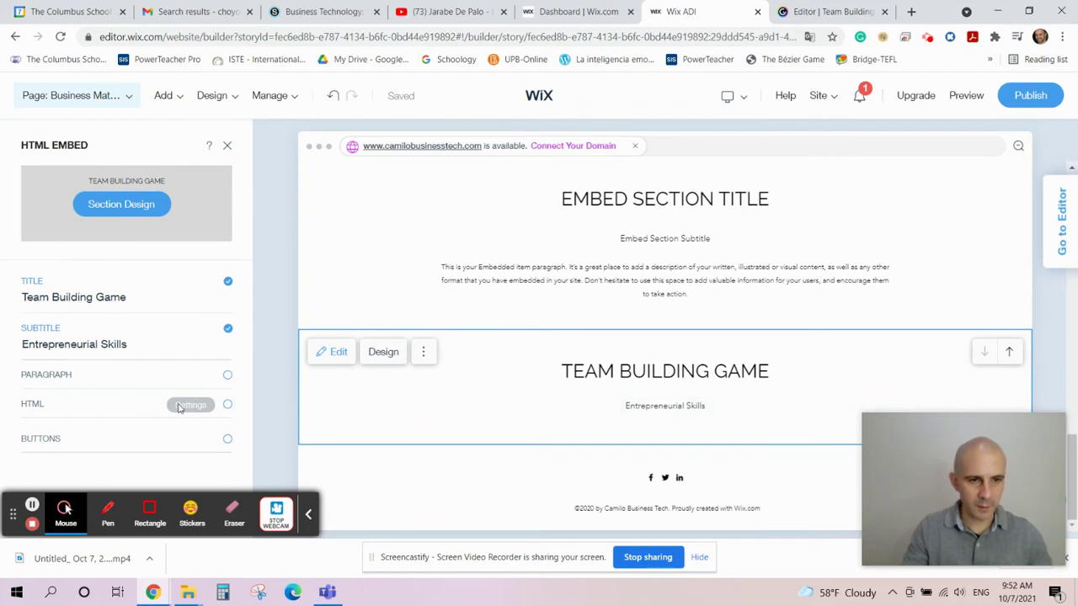
pyautogui.click(227, 406)
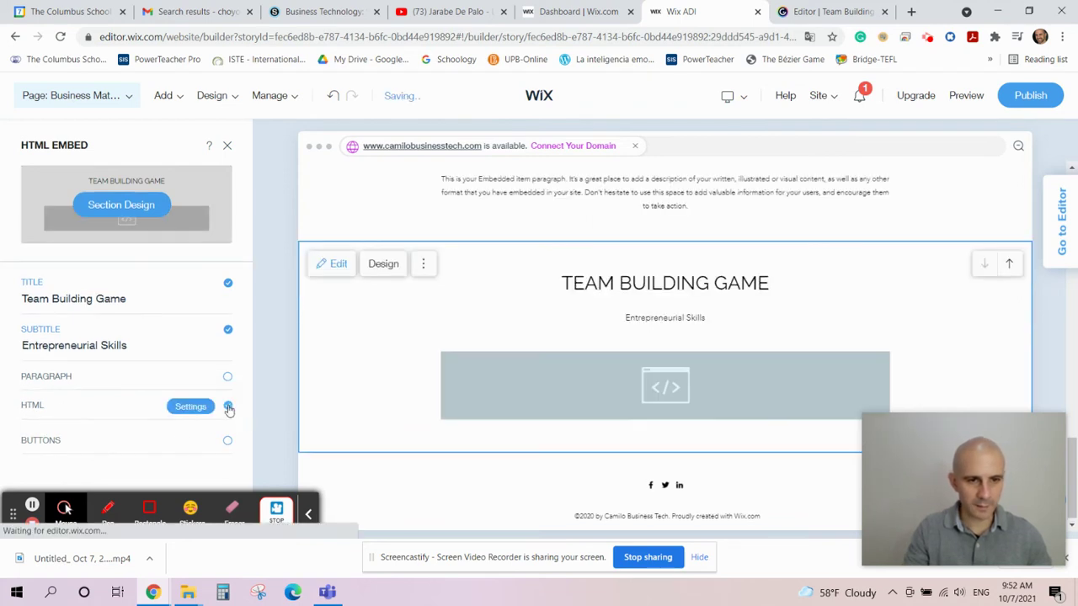
# Set the embed's HTML Settings to Website and paste the quiz link into the address field.
pyautogui.click(191, 407)
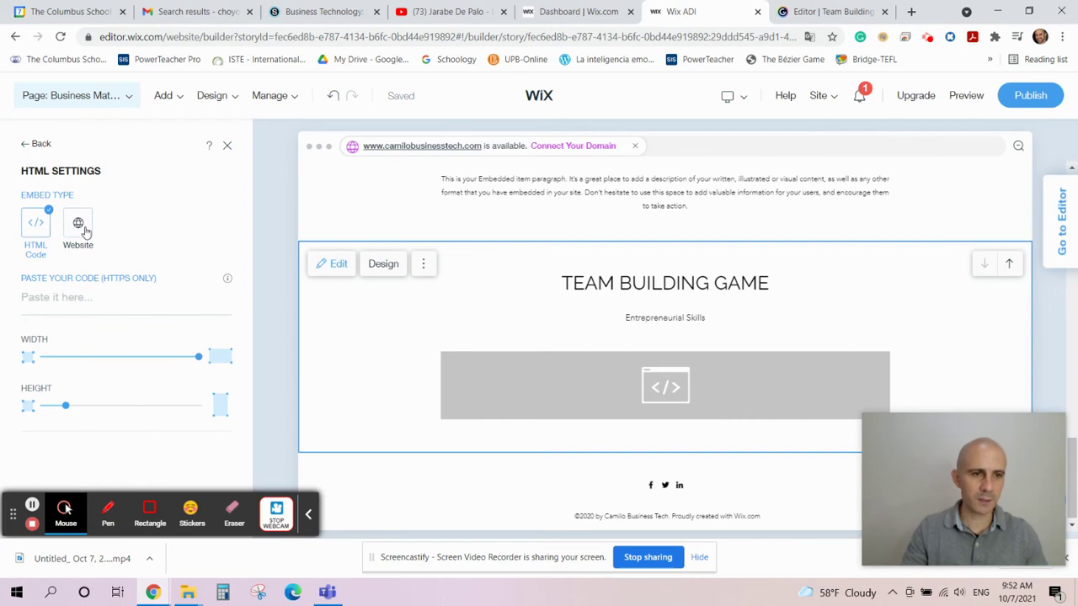
pyautogui.click(83, 229)
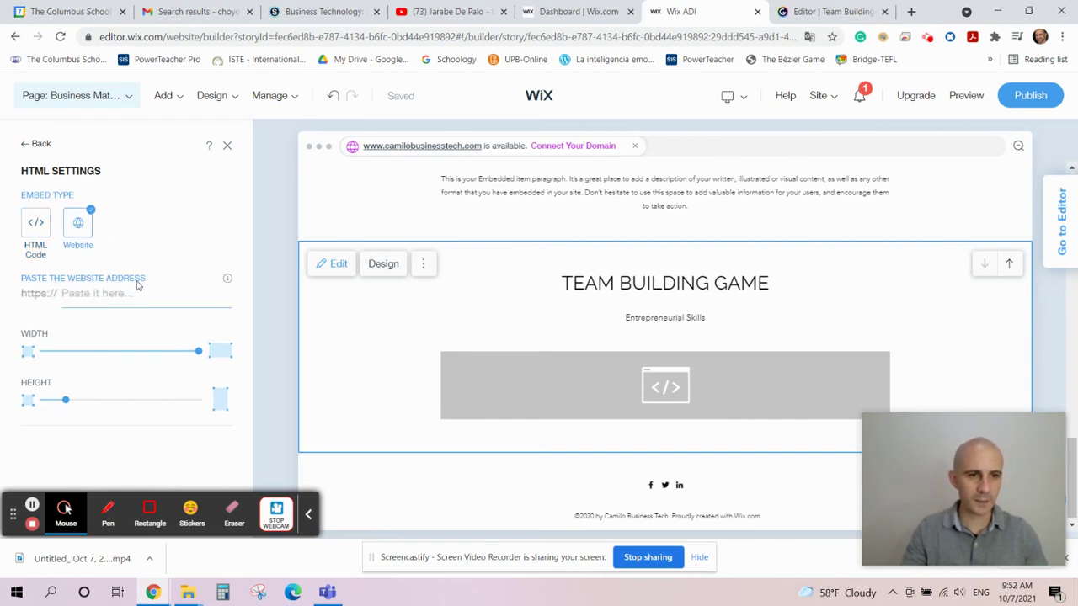
pyautogui.click(126, 293)
pyautogui.hotkey('ctrl', 'v')
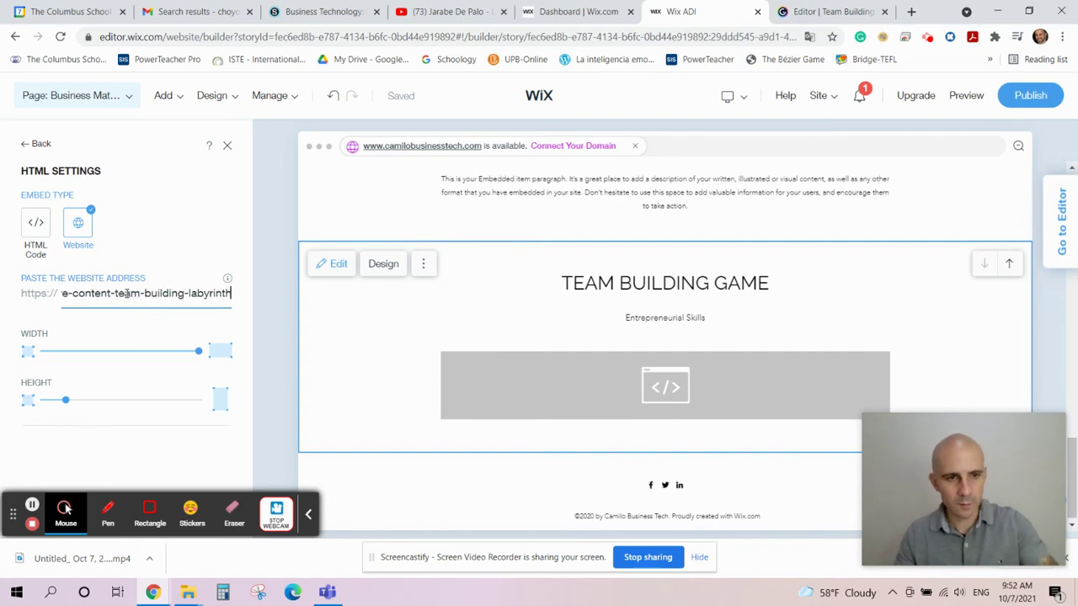
# Copy the quiz's public view.genial.ly link again from Genially's Share options.
pyautogui.click(845, 12)
pyautogui.click(706, 14)
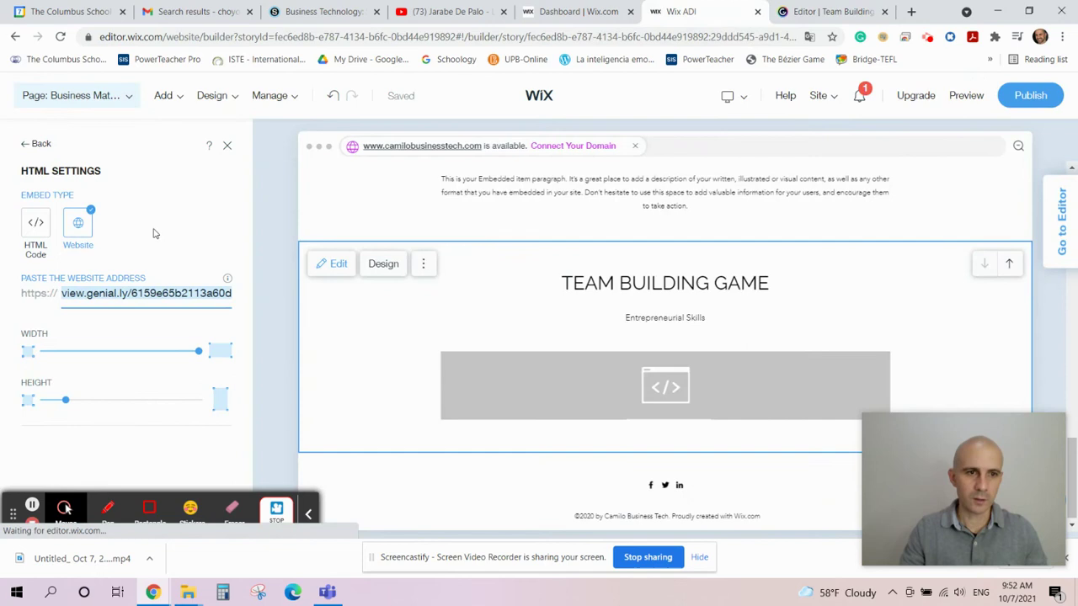
pyautogui.click(830, 12)
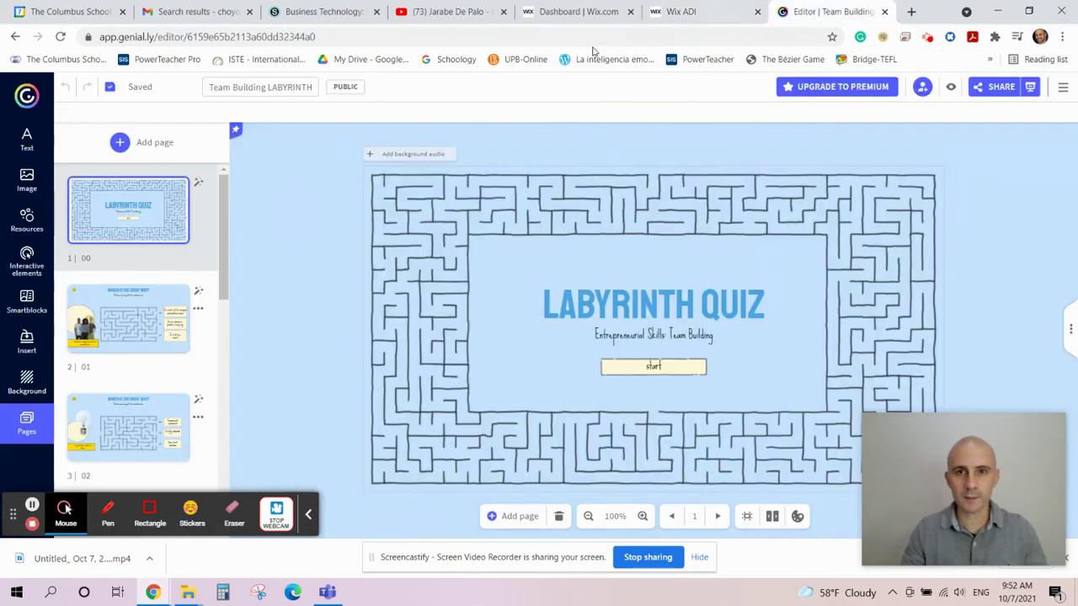
pyautogui.click(340, 37)
pyautogui.click(340, 38)
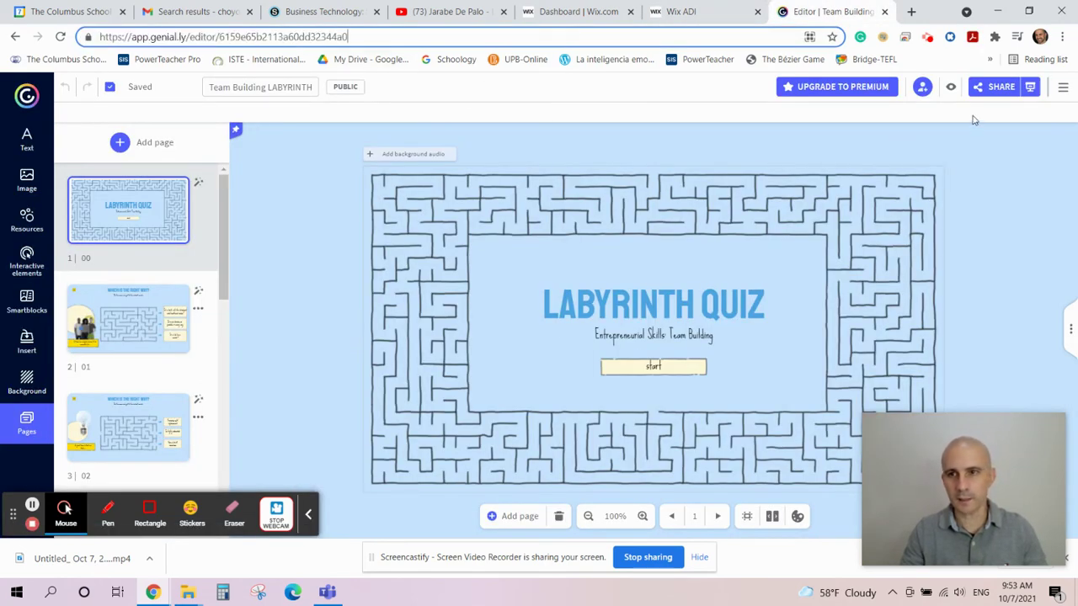
pyautogui.click(990, 88)
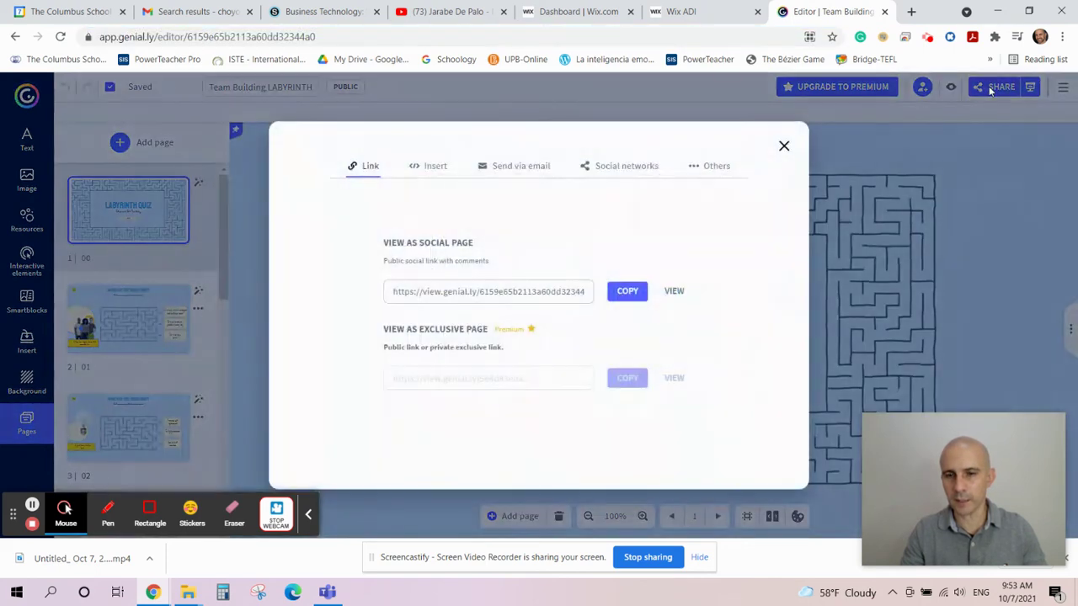
pyautogui.click(626, 295)
# Increase the embed's height with the Height slider, then publish the site.
pyautogui.click(703, 11)
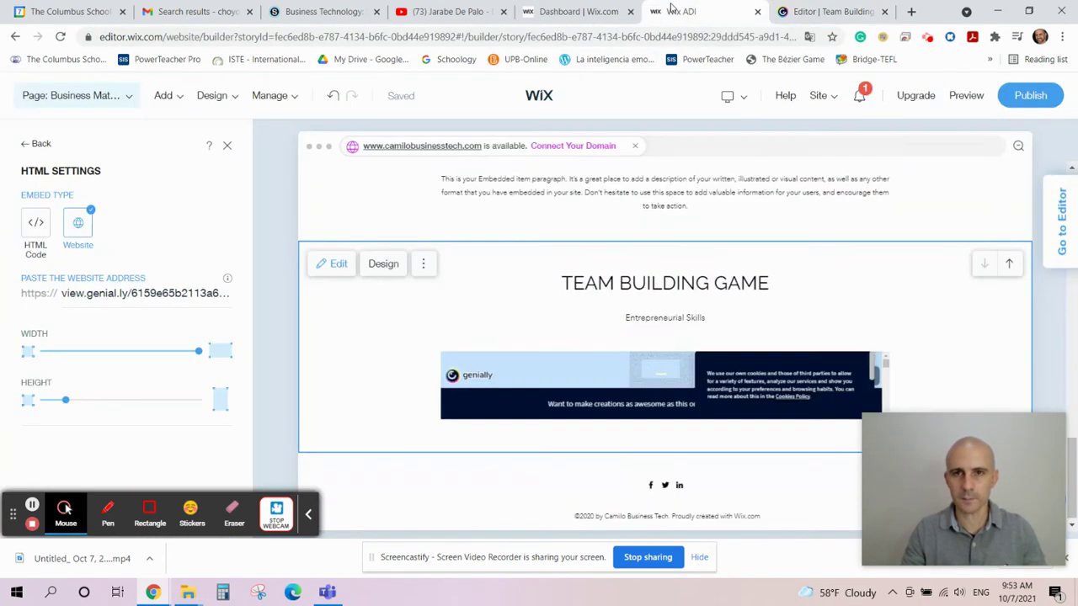
pyautogui.click(93, 292)
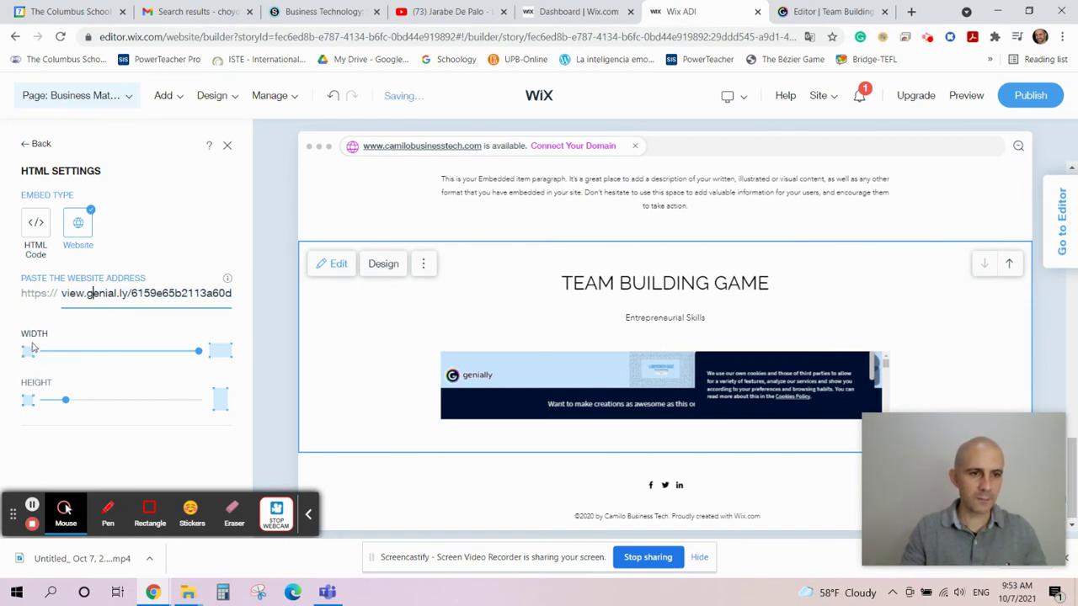
pyautogui.moveTo(64, 400); pyautogui.dragTo(144, 405)
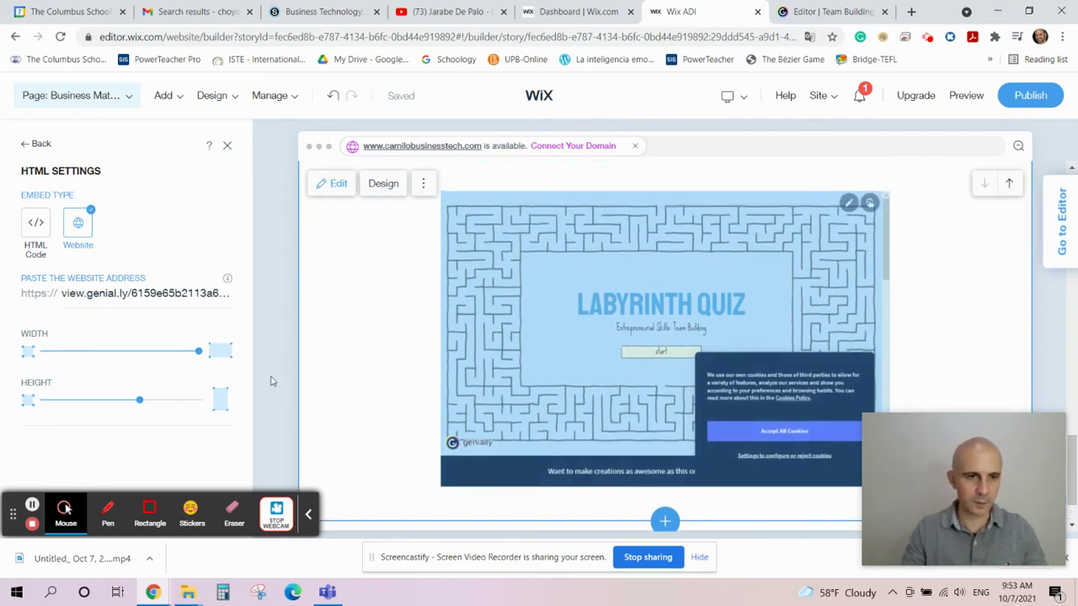
pyautogui.click(1027, 95)
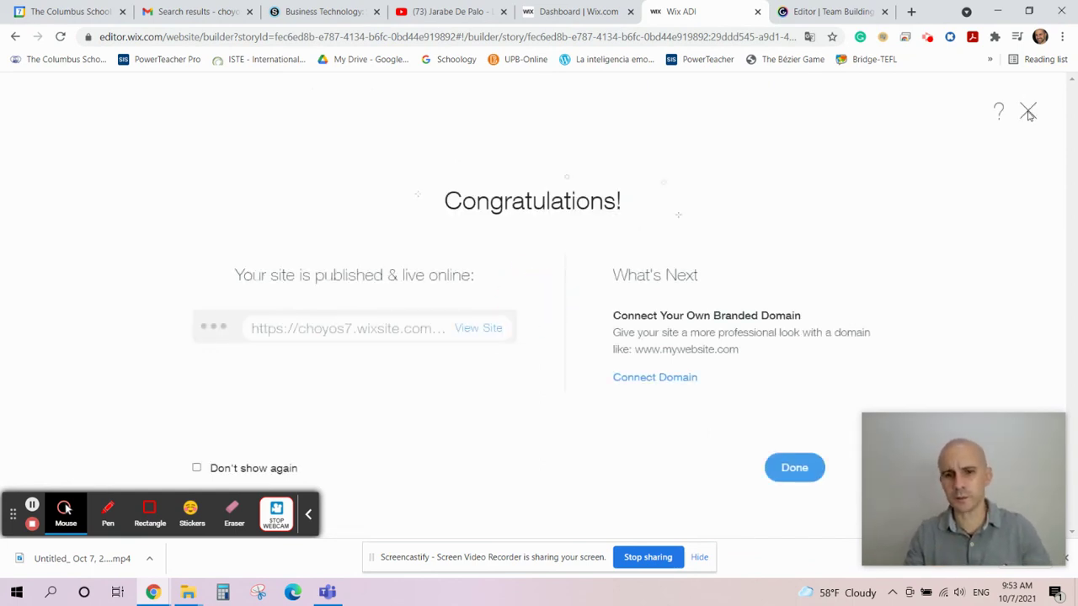
pyautogui.click(801, 464)
# Preview the Business Material page, accept cookies, start the labyrinth quiz and advance one maze.
pyautogui.moveTo(826, 96)
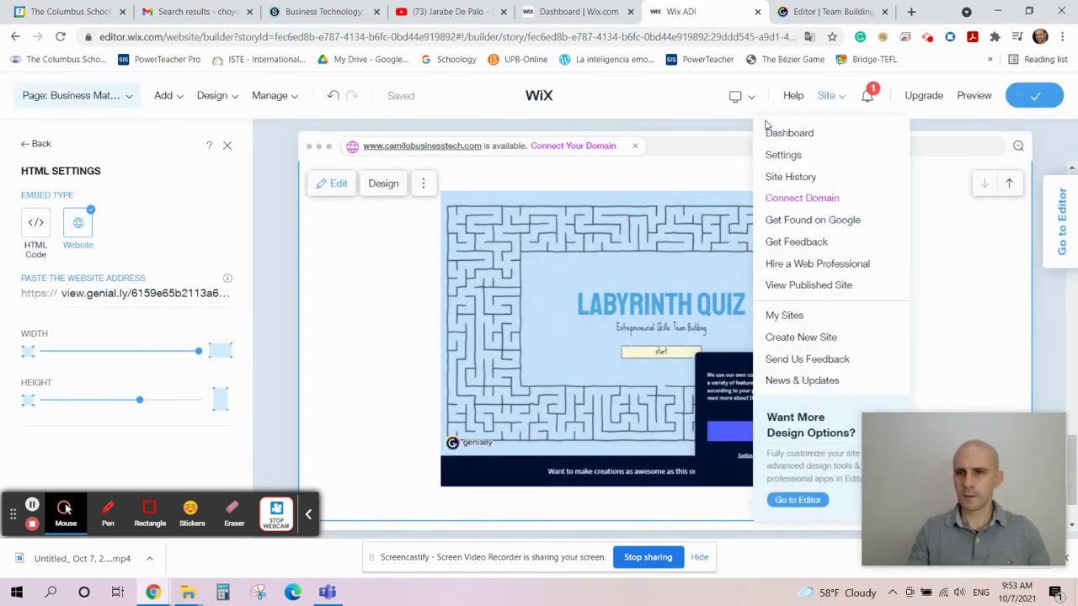
pyautogui.click(967, 98)
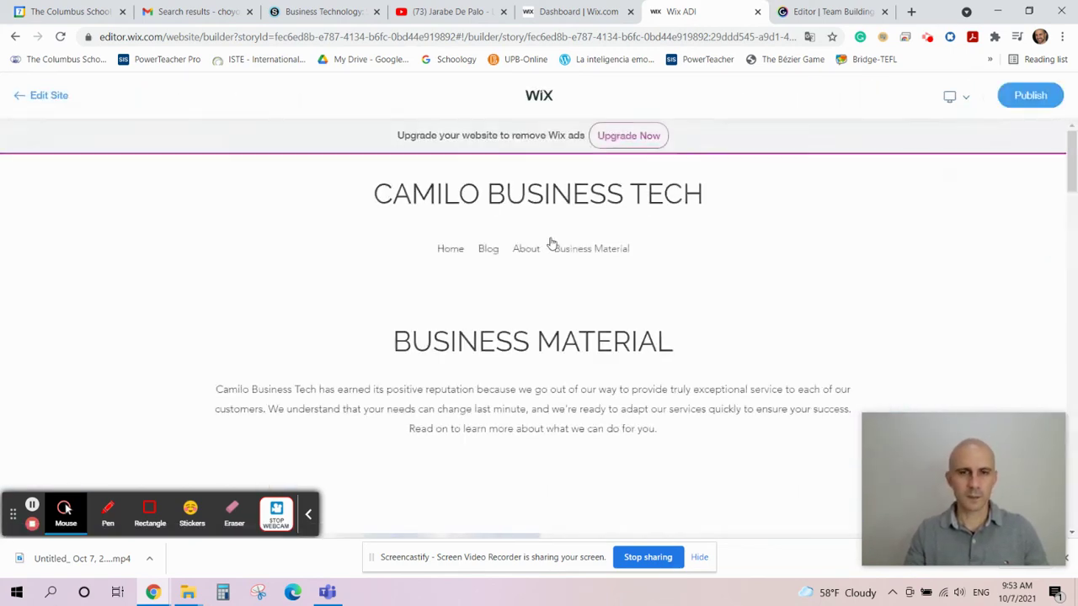
pyautogui.click(585, 256)
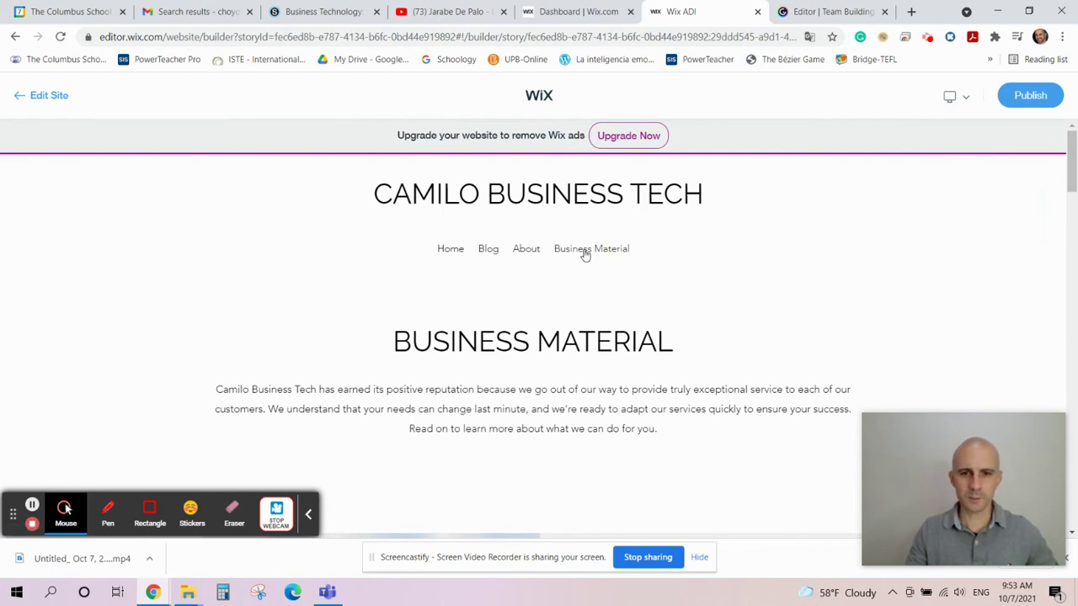
pyautogui.scroll(-15, 586, 255)
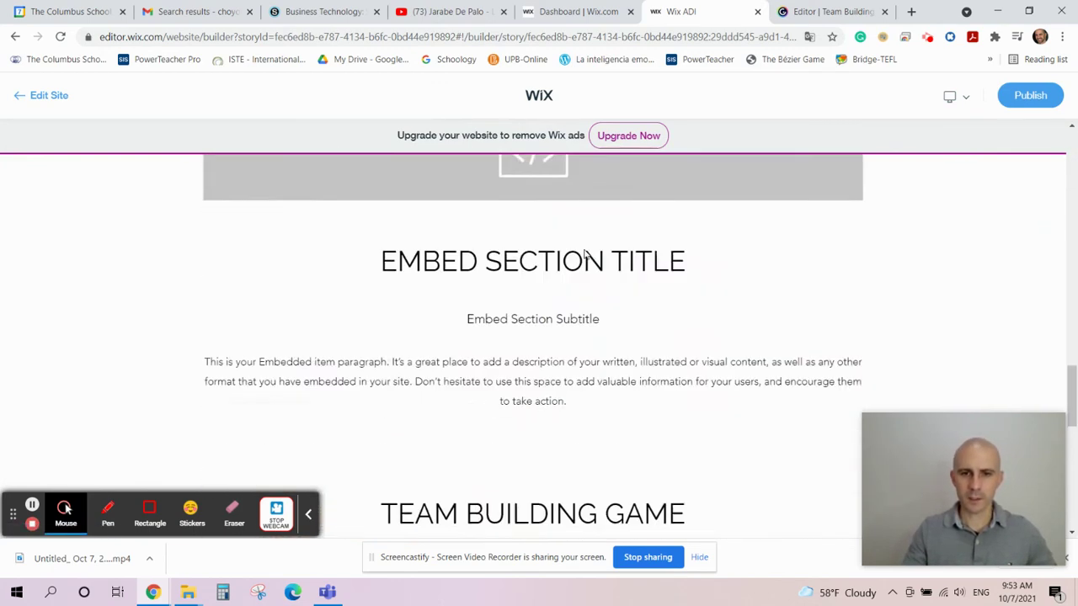
pyautogui.scroll(-2, 586, 256)
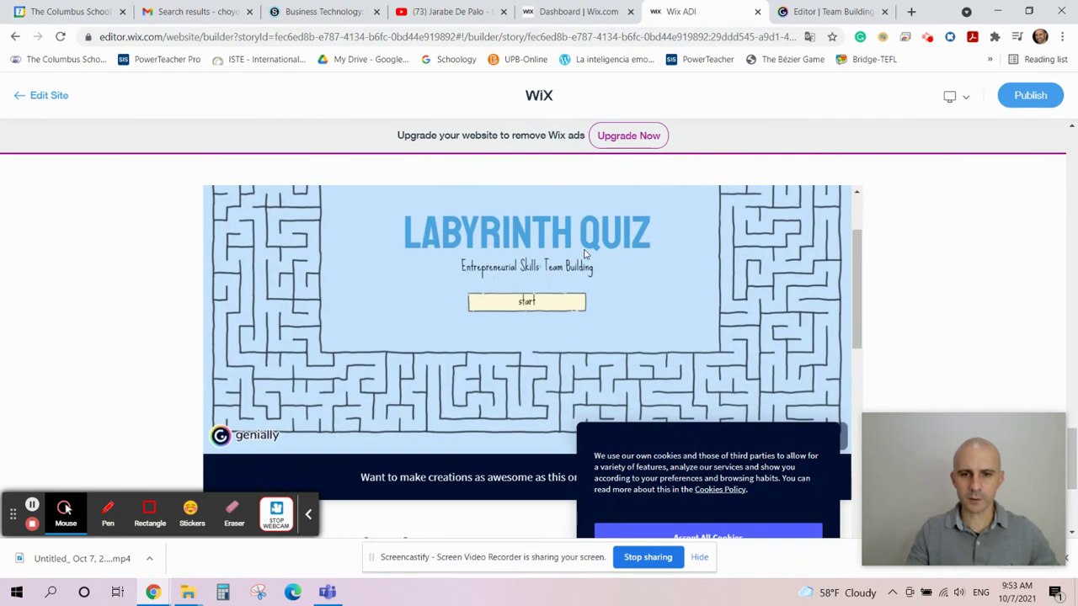
pyautogui.click(706, 531)
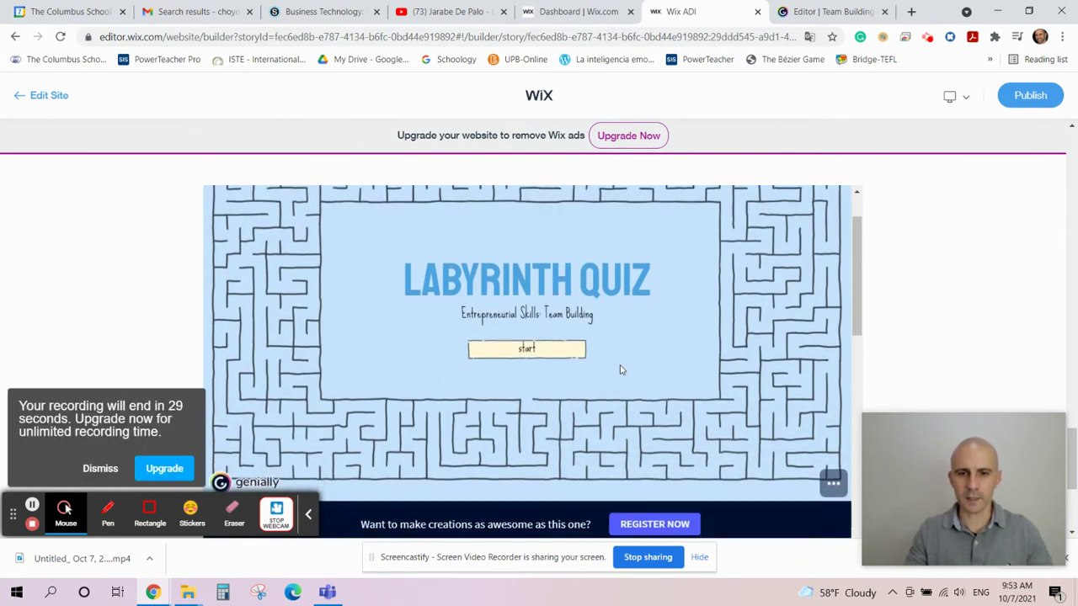
pyautogui.click(525, 387)
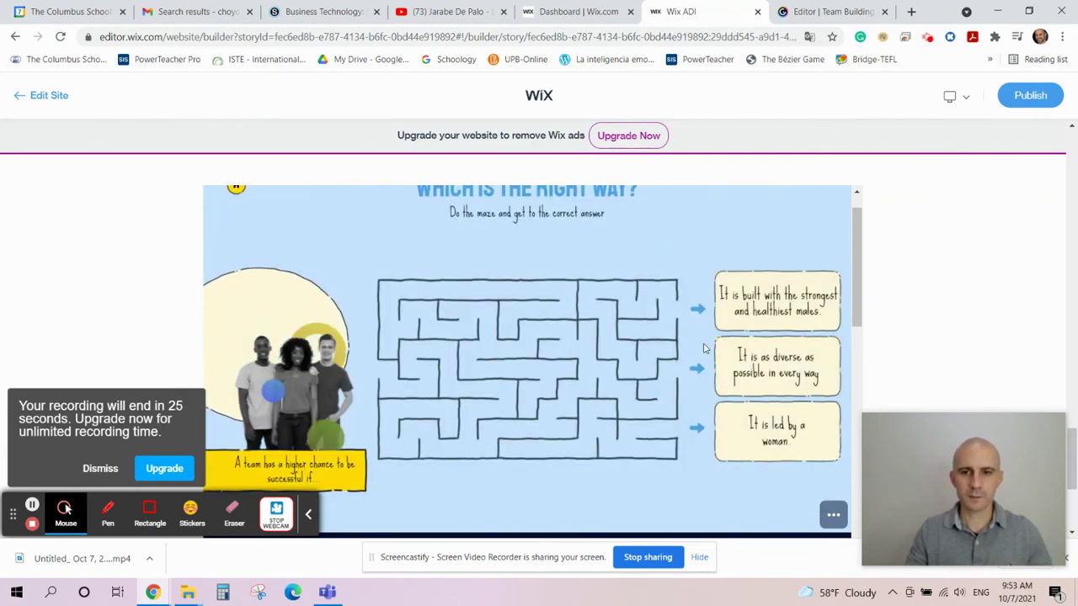
pyautogui.click(775, 359)
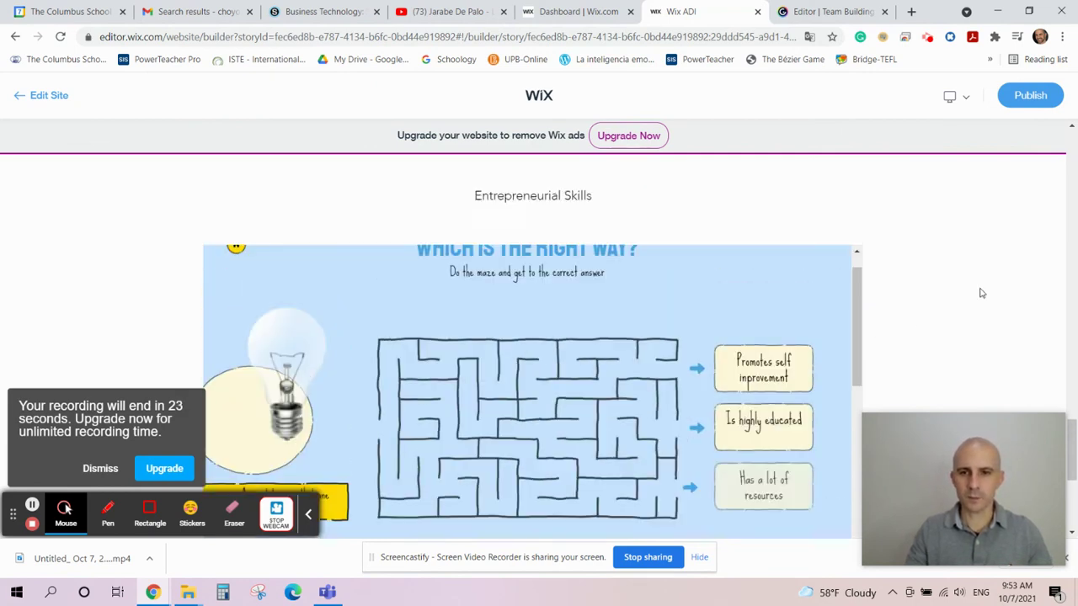
pyautogui.scroll(10, 904, 323)
pyautogui.scroll(5, 981, 293)
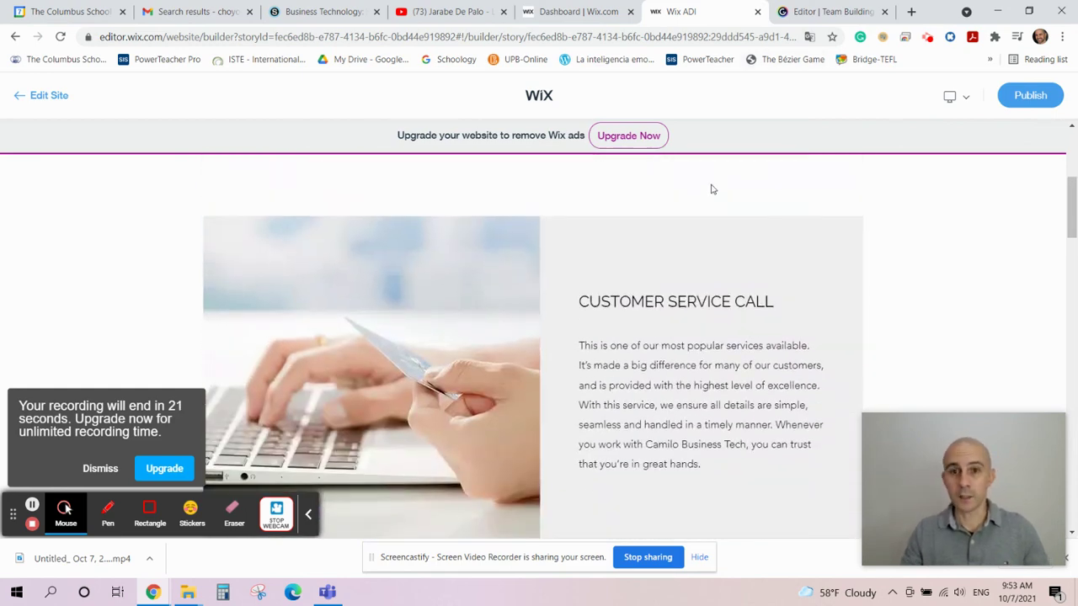